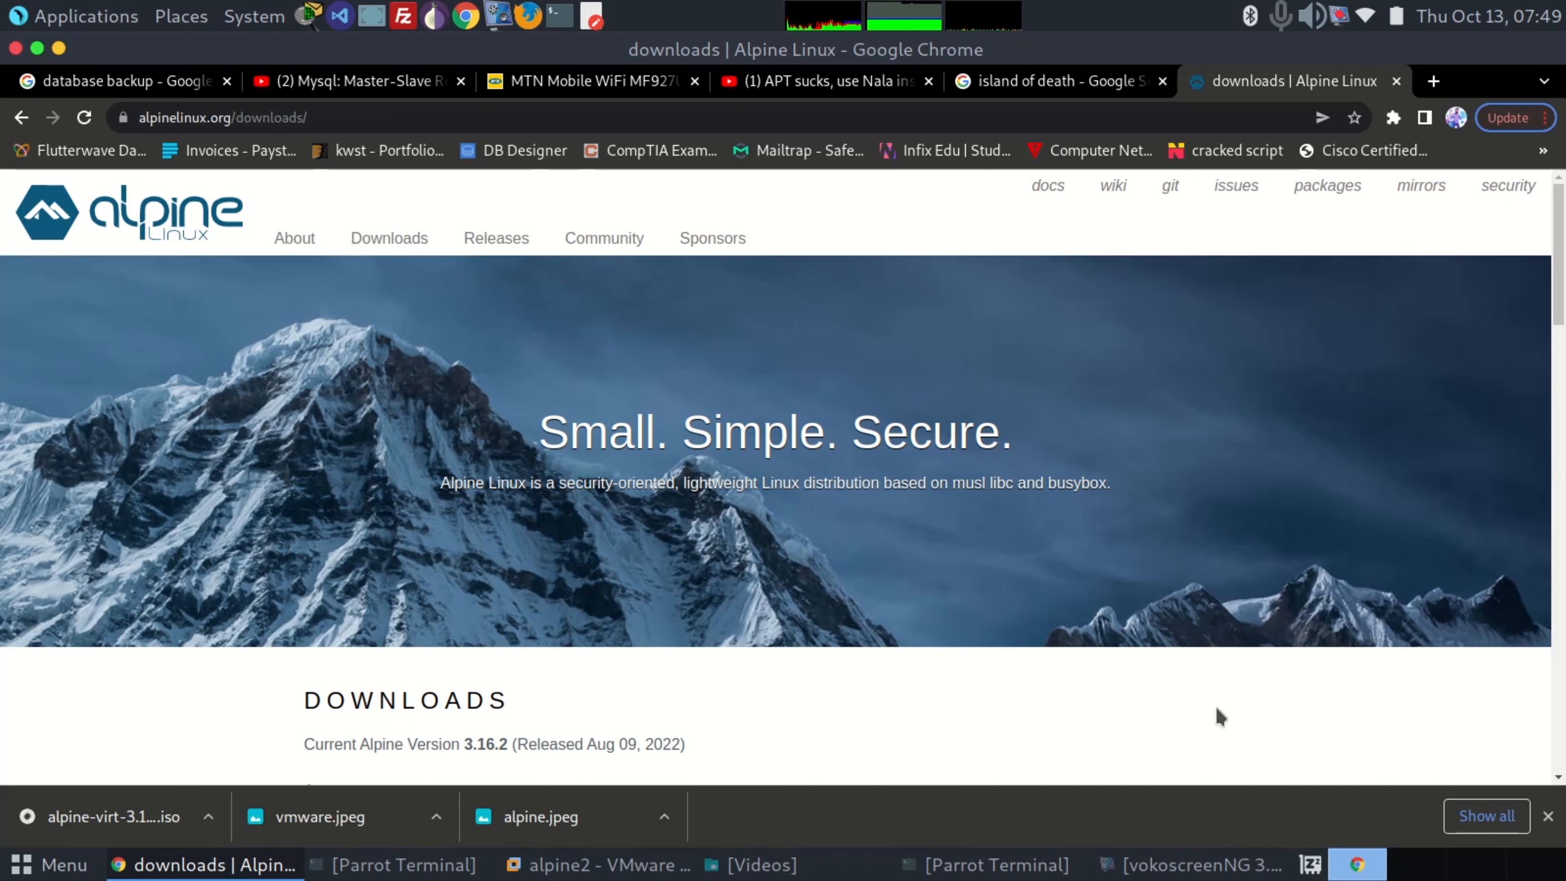
Examine the image variants and architectures offered on the Alpine Linux downloads page, including Standard and Virtual
{"action": "scroll", "coordinate": [1219, 717], "scroll_direction": "down", "scroll_amount": 6}
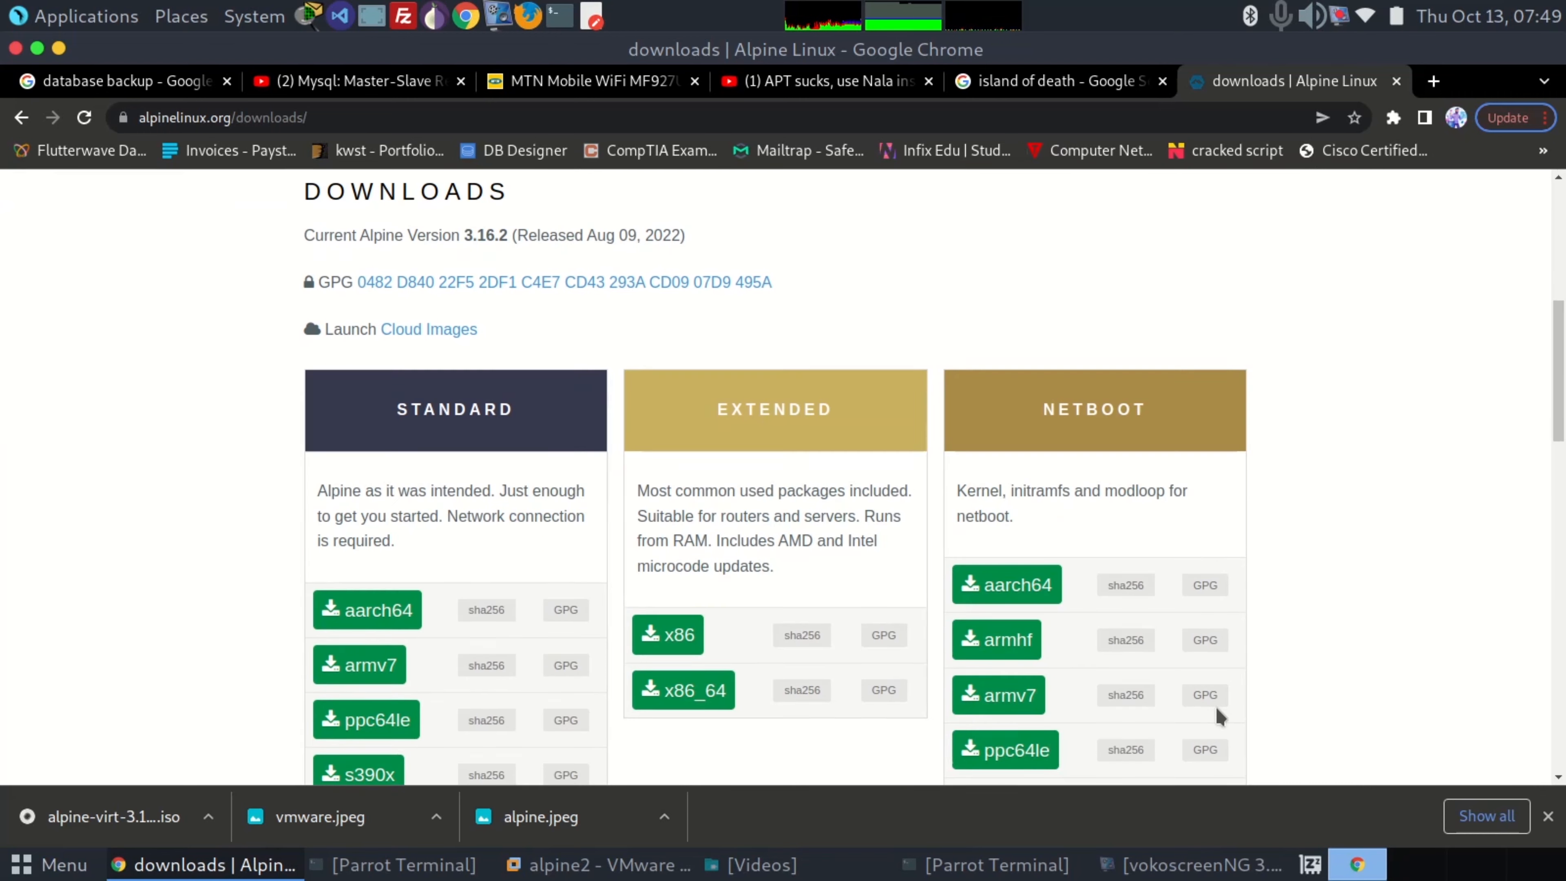
{"action": "scroll", "coordinate": [1219, 717], "scroll_direction": "up", "scroll_amount": 8}
{"action": "left_click", "coordinate": [288, 117]}
{"action": "key", "text": "ctrl+a"}
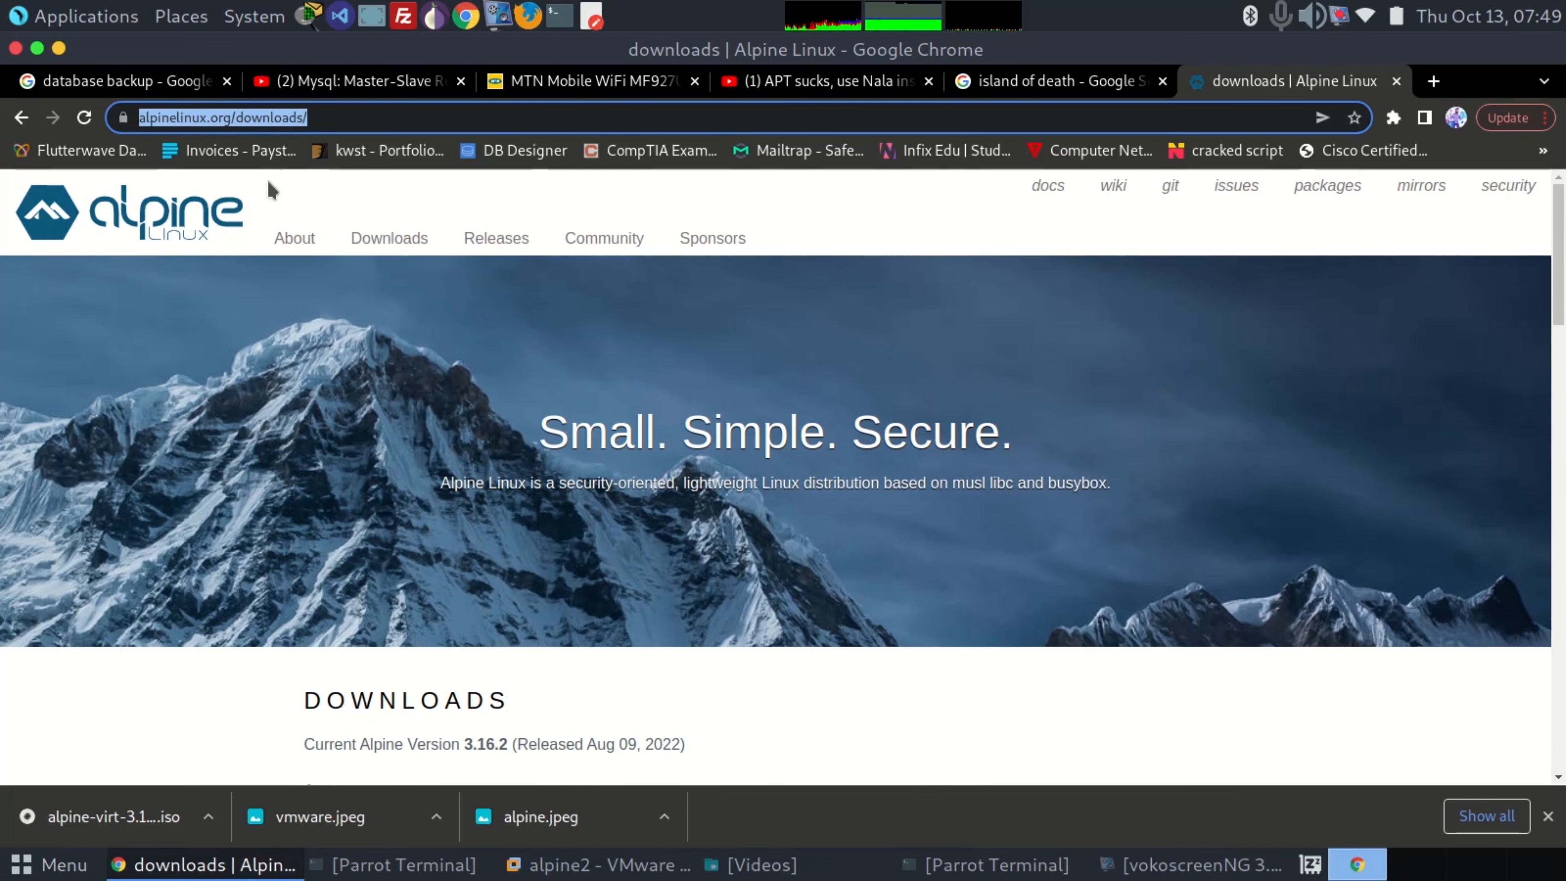
{"action": "scroll", "coordinate": [563, 475], "scroll_direction": "down", "scroll_amount": 5}
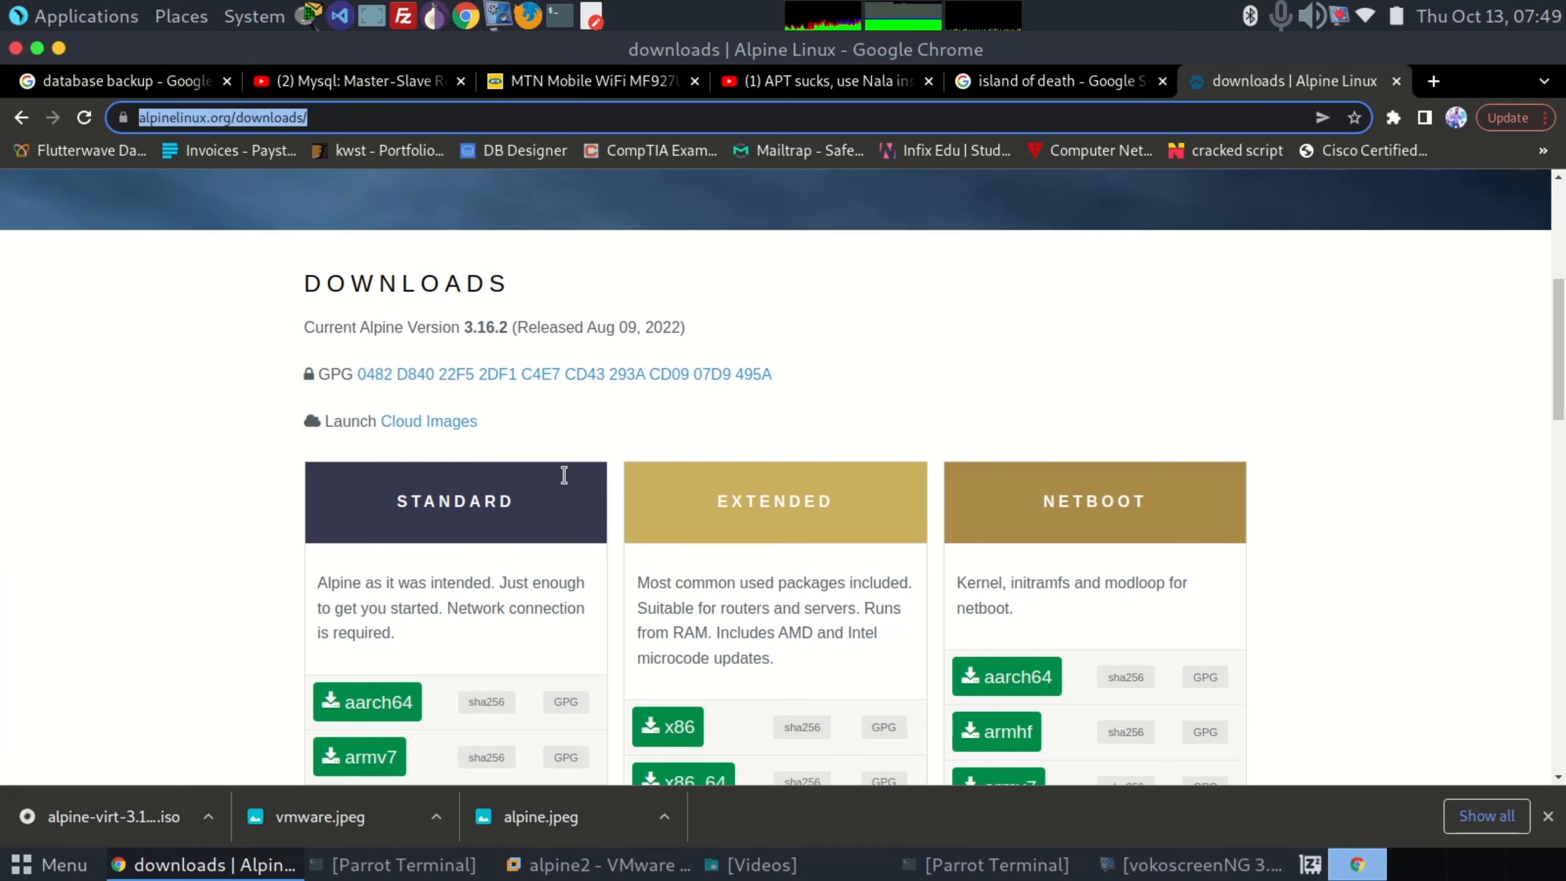
{"action": "scroll", "coordinate": [563, 475], "scroll_direction": "down", "scroll_amount": 12}
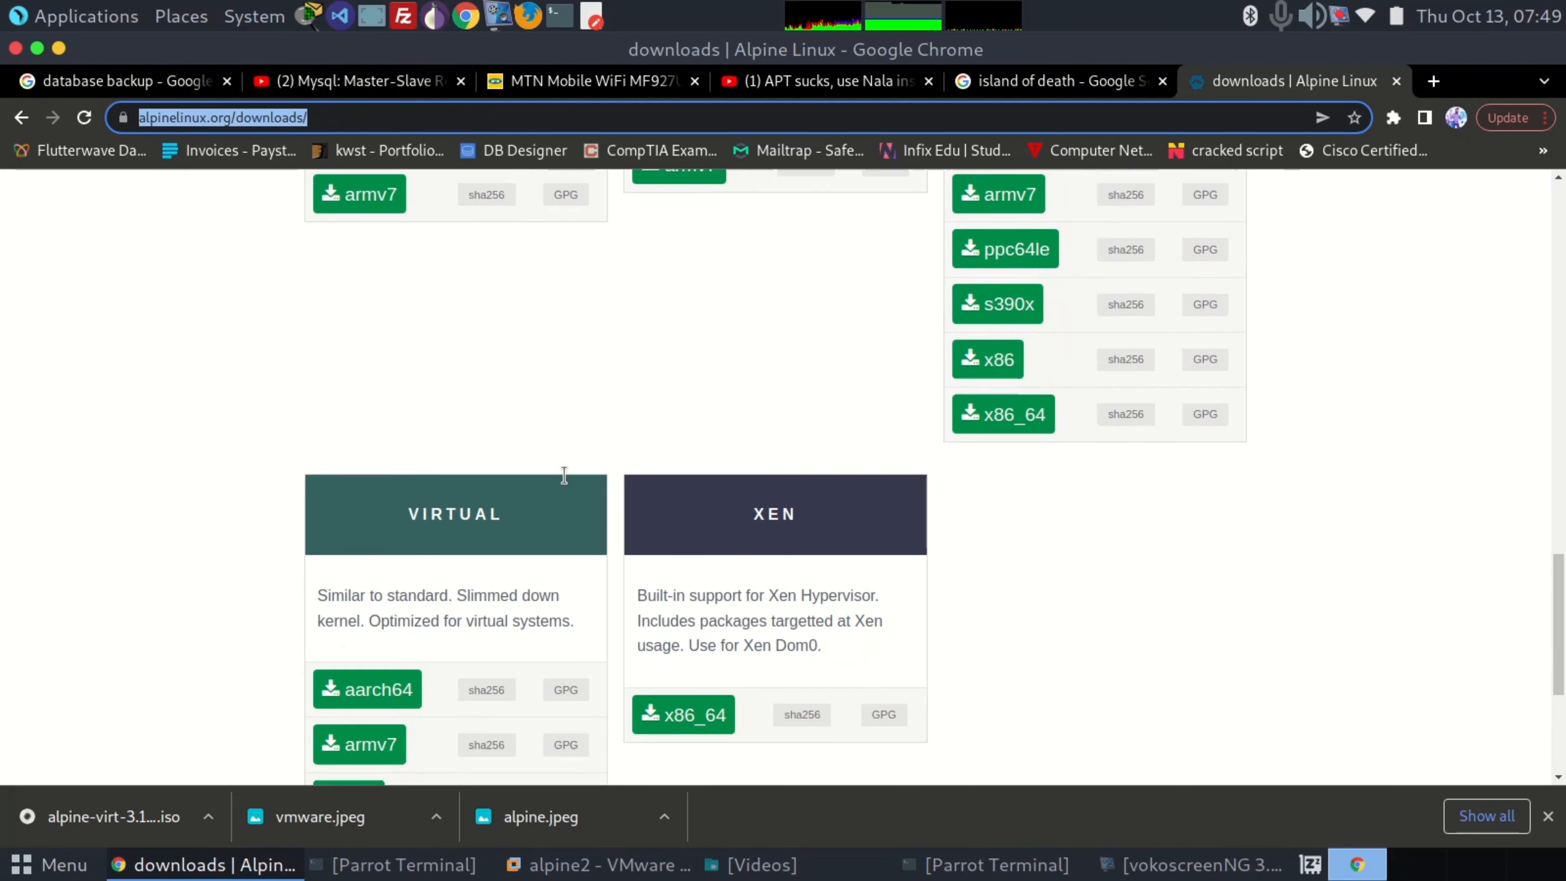
{"action": "scroll", "coordinate": [563, 475], "scroll_direction": "down", "scroll_amount": 3}
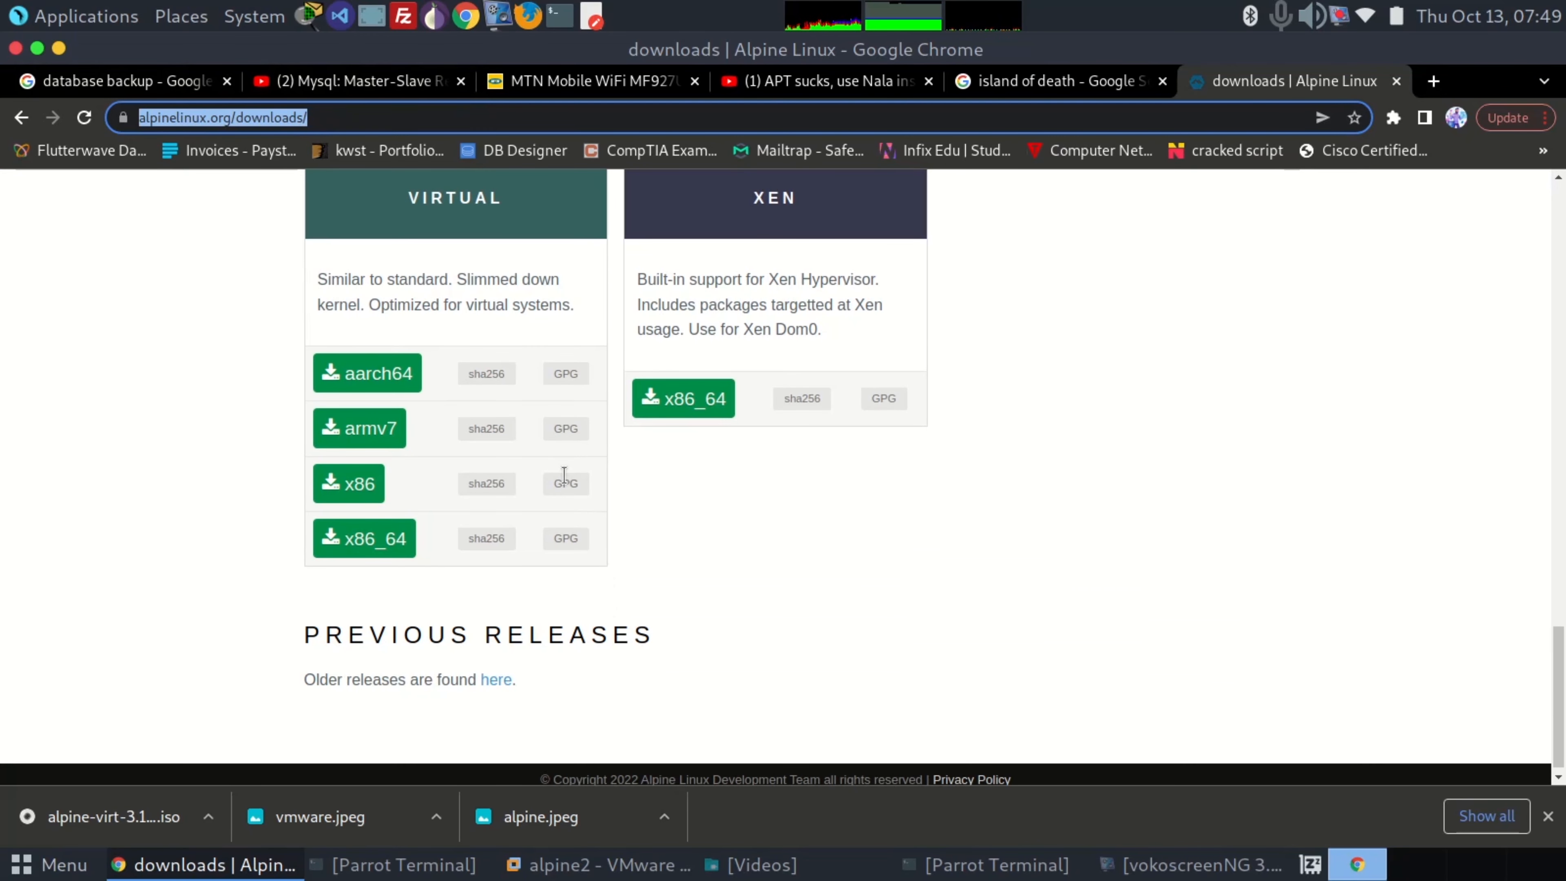
{"action": "scroll", "coordinate": [563, 475], "scroll_direction": "down", "scroll_amount": 1}
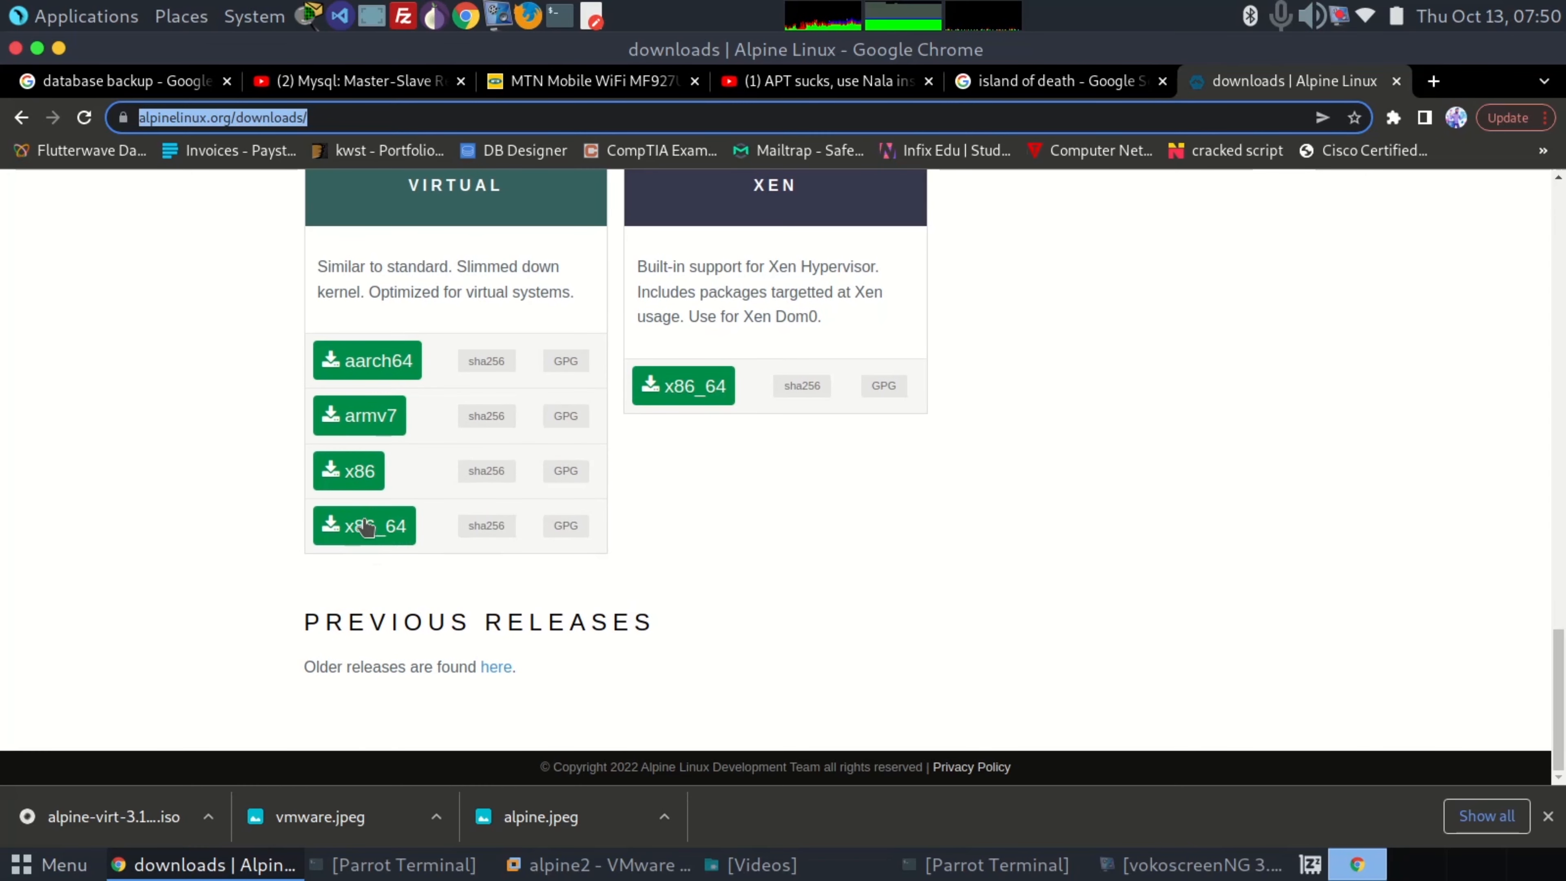
{"action": "scroll", "coordinate": [432, 525], "scroll_direction": "up", "scroll_amount": 2}
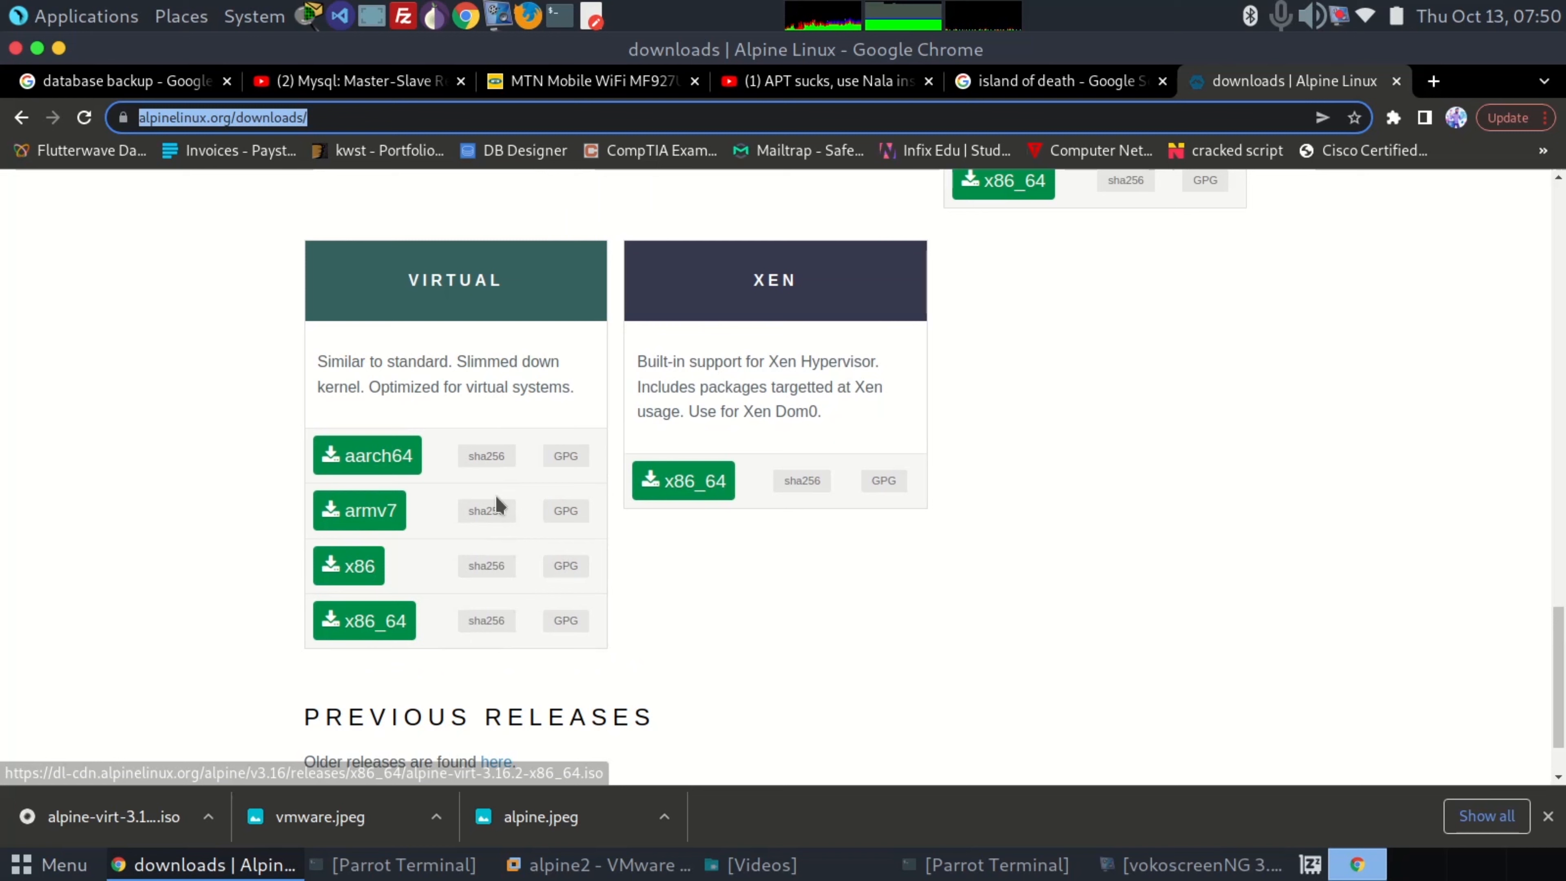
{"action": "right_click", "coordinate": [502, 503]}
{"action": "left_click", "coordinate": [373, 315]}
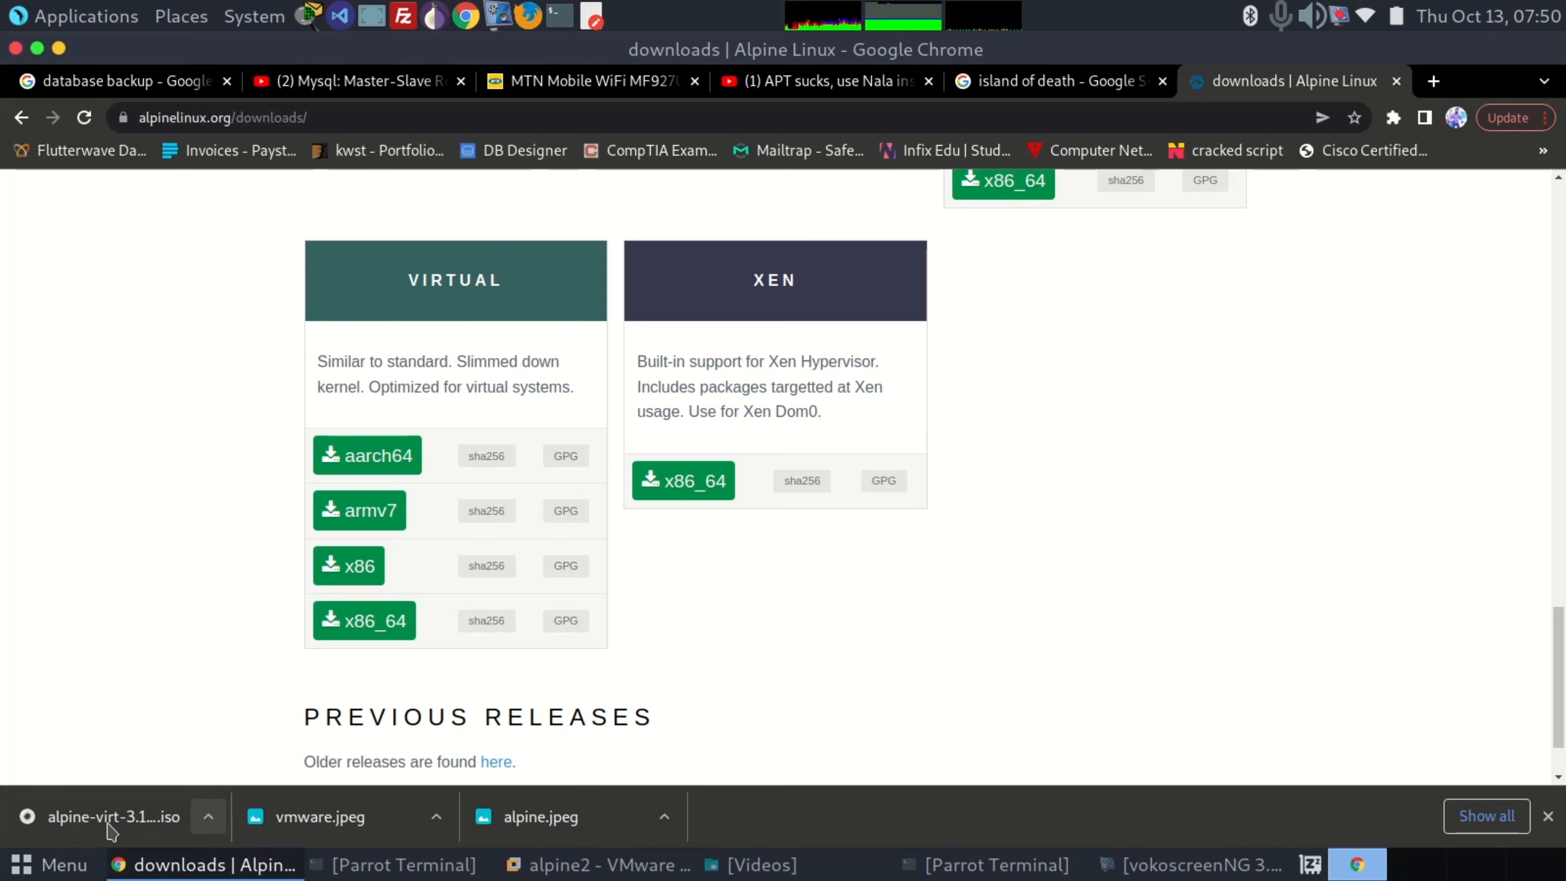
{"action": "scroll", "coordinate": [318, 658], "scroll_direction": "up", "scroll_amount": 10}
{"action": "scroll", "coordinate": [319, 660], "scroll_direction": "up", "scroll_amount": 7}
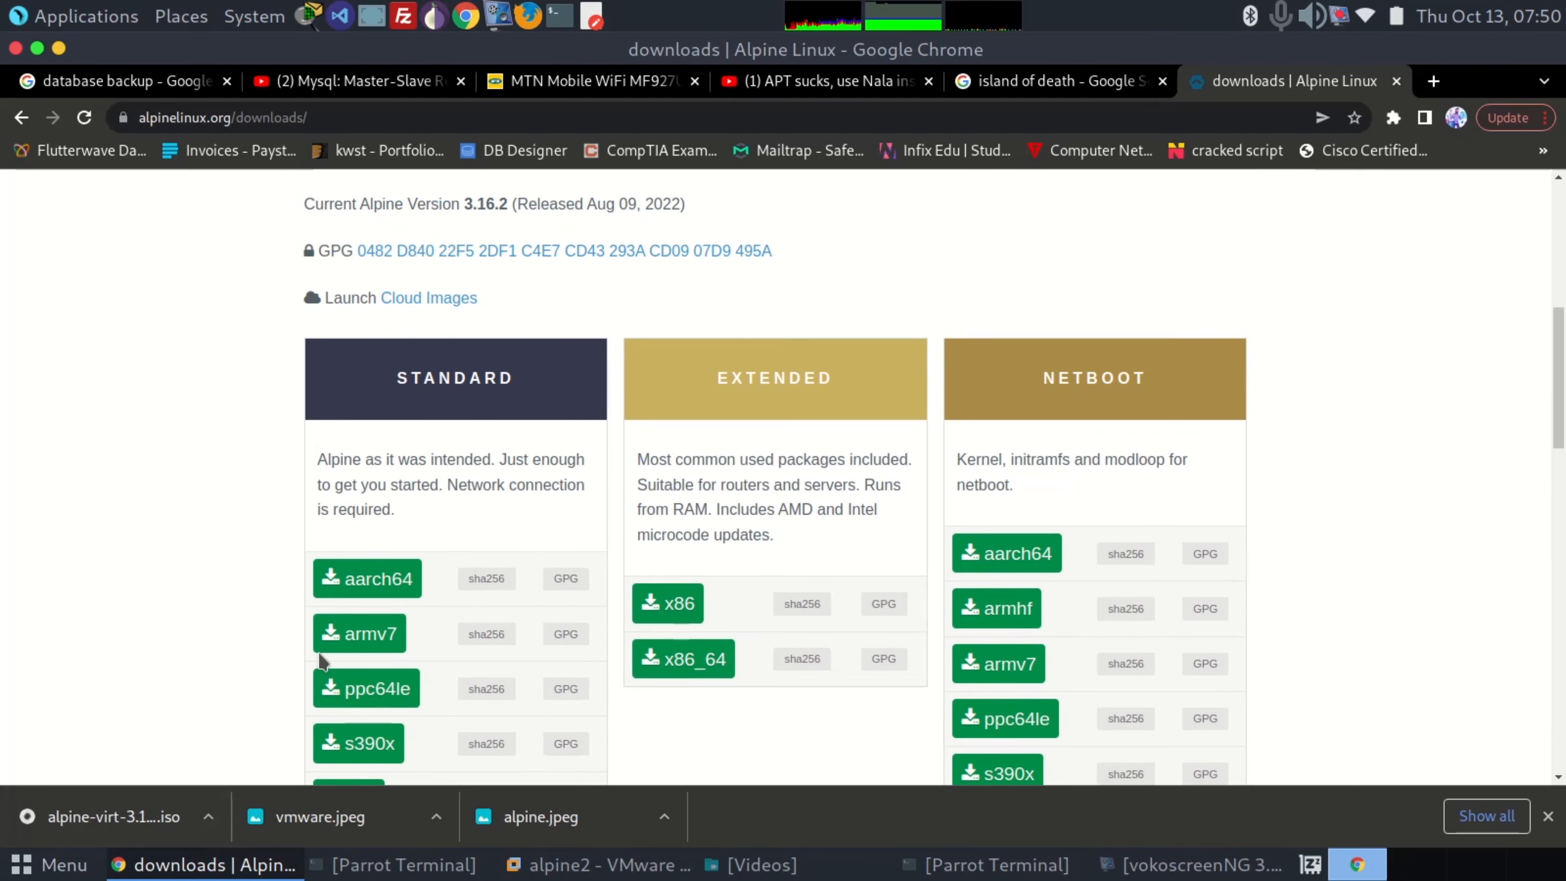
{"action": "scroll", "coordinate": [434, 478], "scroll_direction": "down", "scroll_amount": 3}
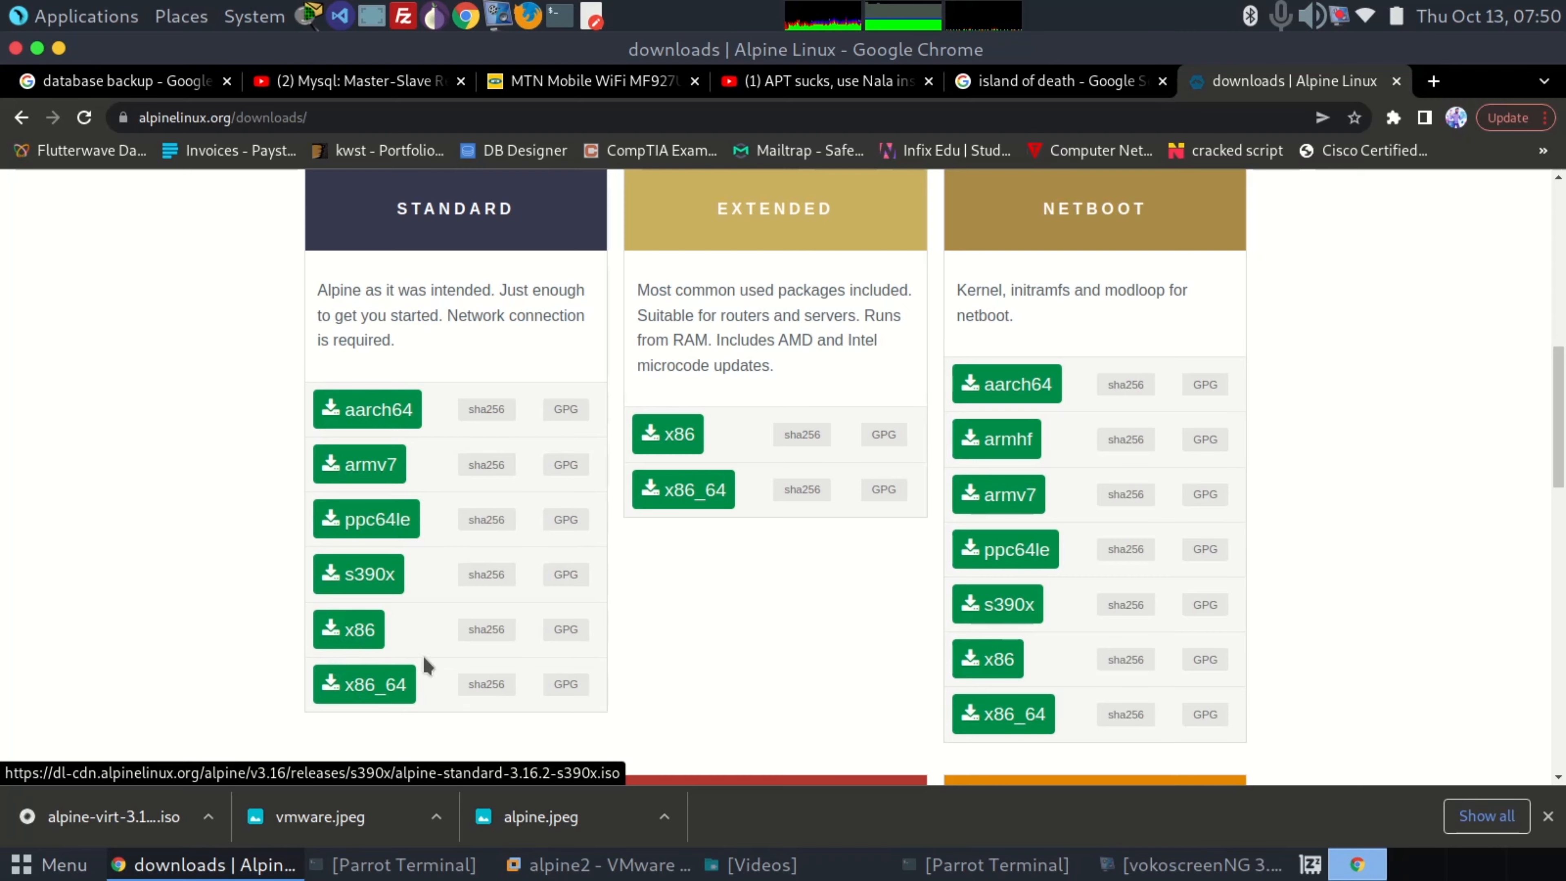
{"action": "scroll", "coordinate": [425, 665], "scroll_direction": "down", "scroll_amount": 10}
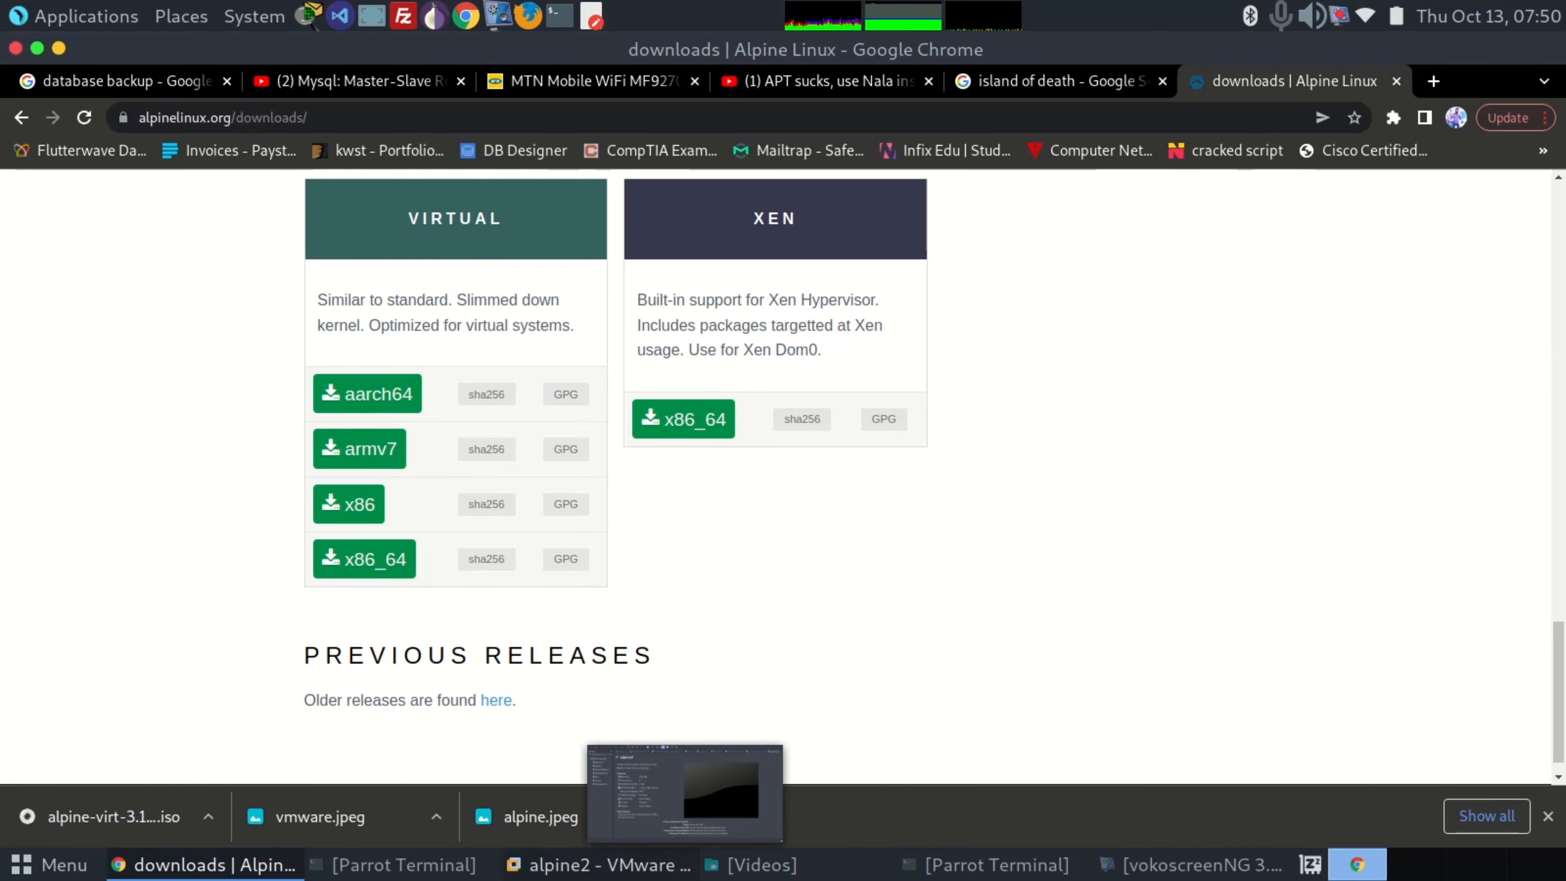
Switch to VMware Workstation and start a new custom virtual machine with Workstation 16.2.x hardware compatibility
{"action": "left_click", "coordinate": [628, 865]}
{"action": "left_click", "coordinate": [271, 115]}
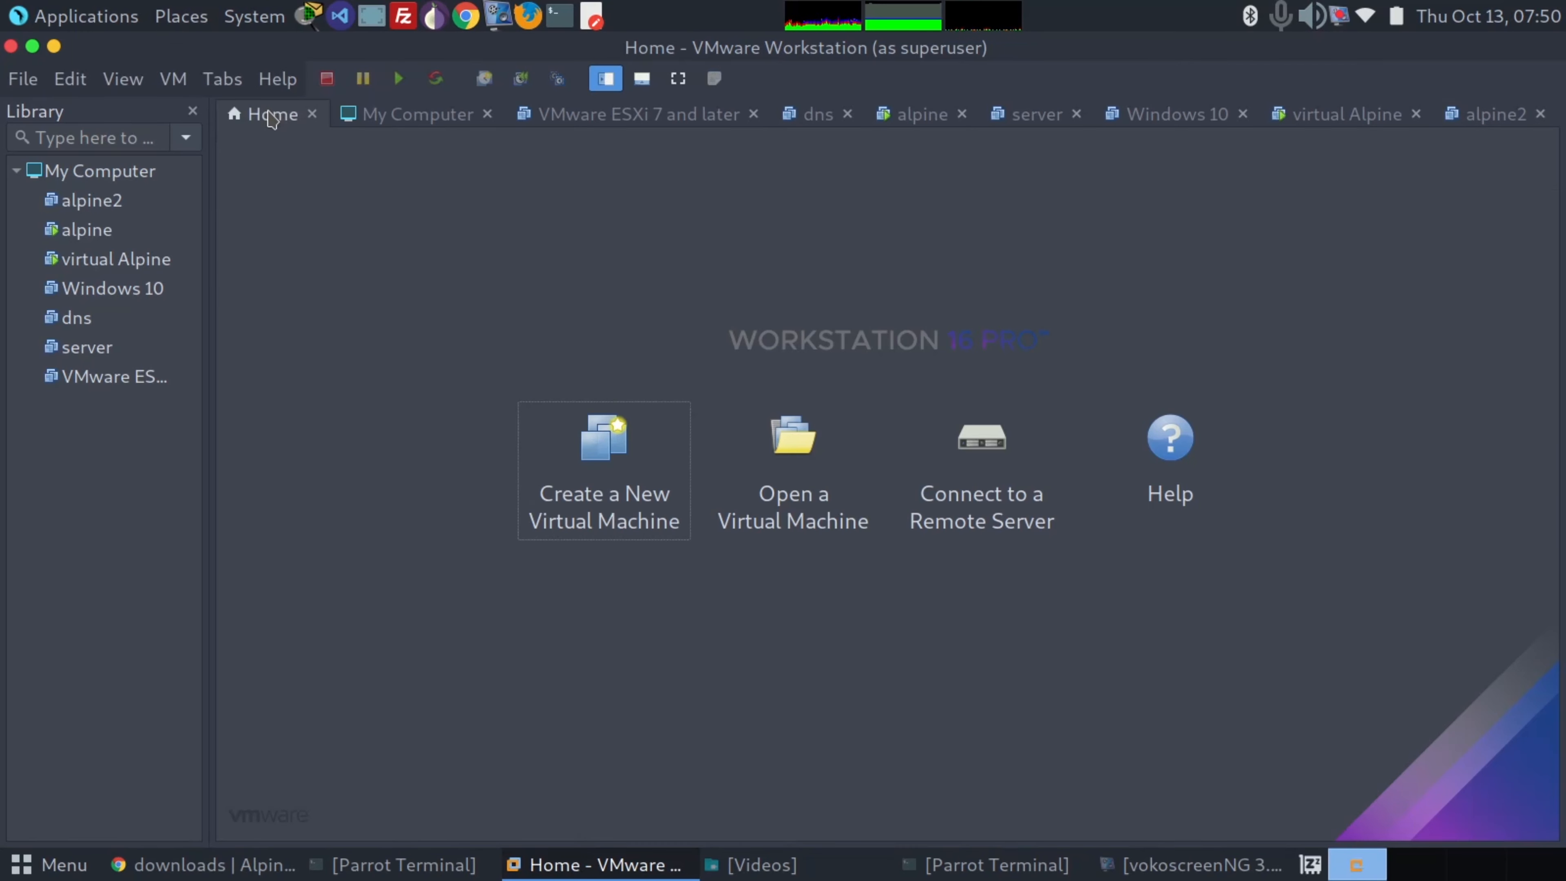
{"action": "left_click", "coordinate": [601, 464]}
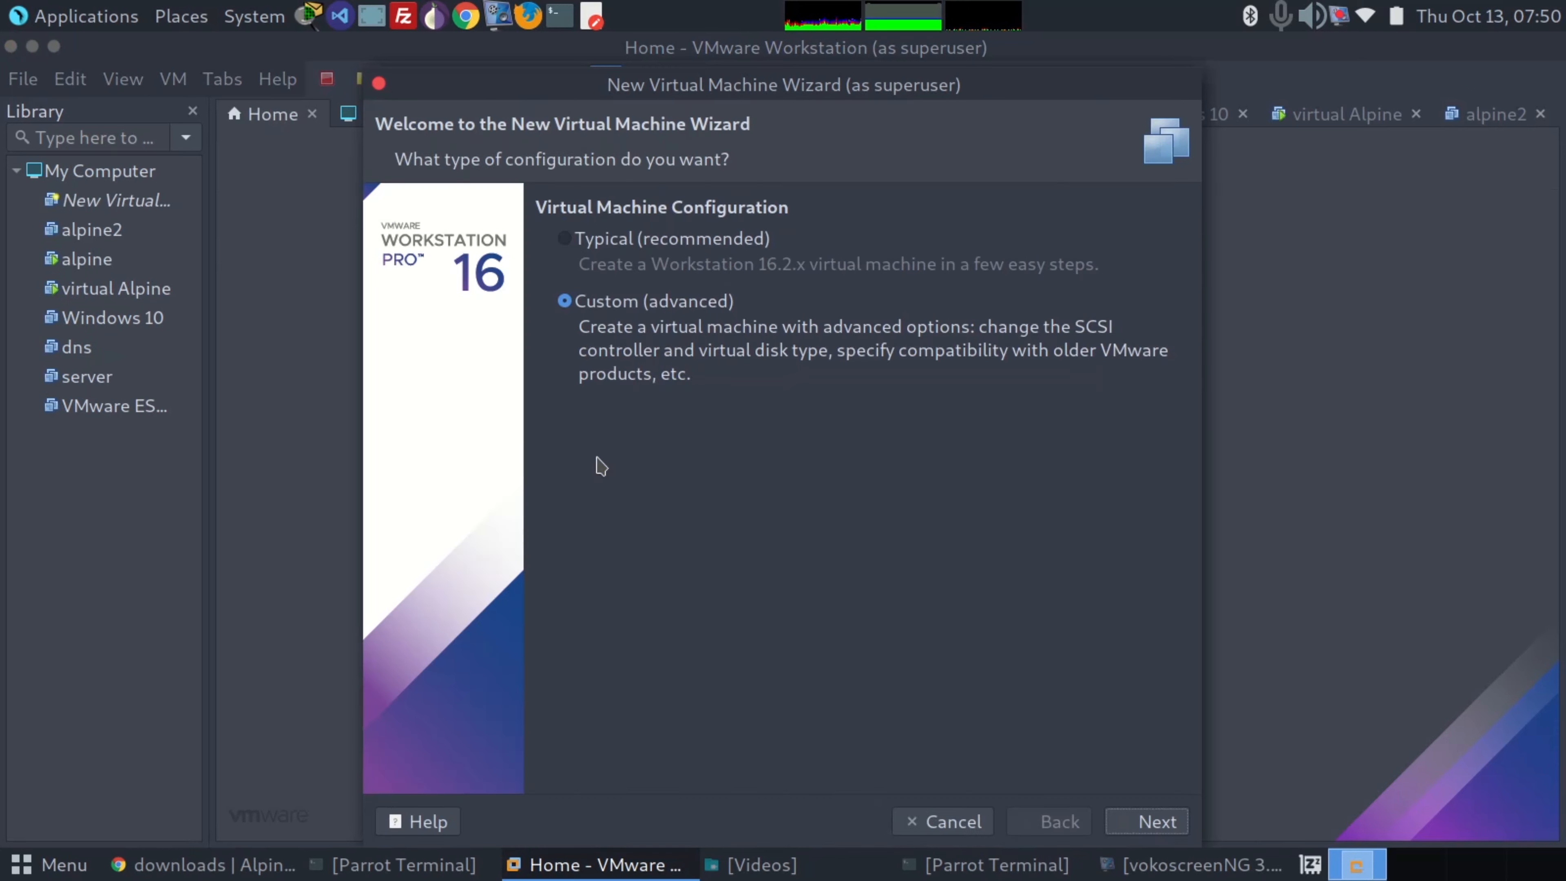
{"action": "left_click", "coordinate": [1138, 824]}
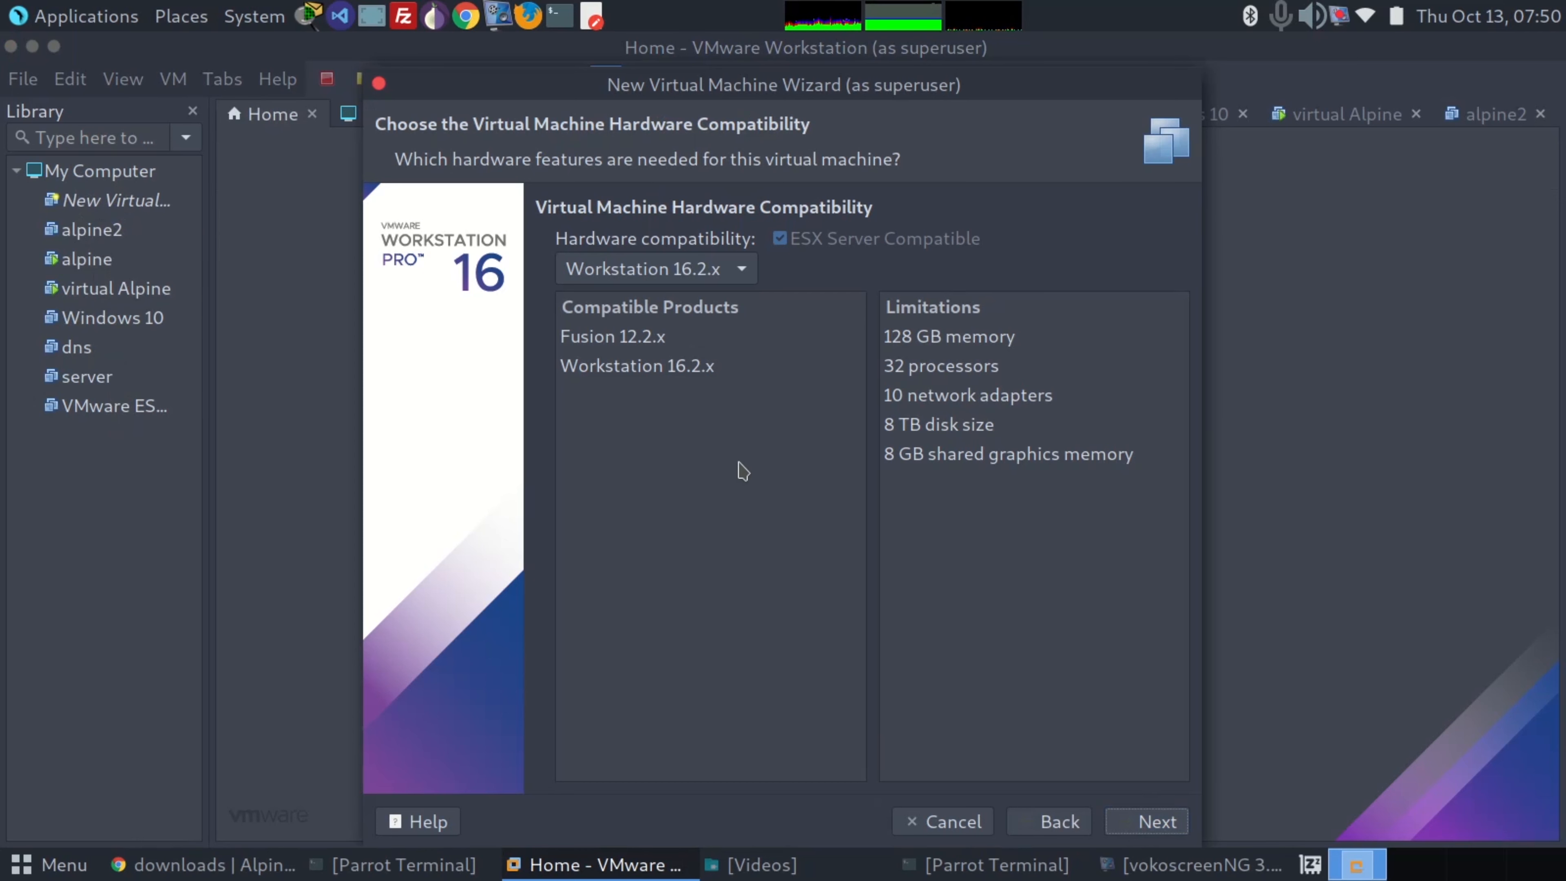
{"action": "left_click", "coordinate": [1146, 821]}
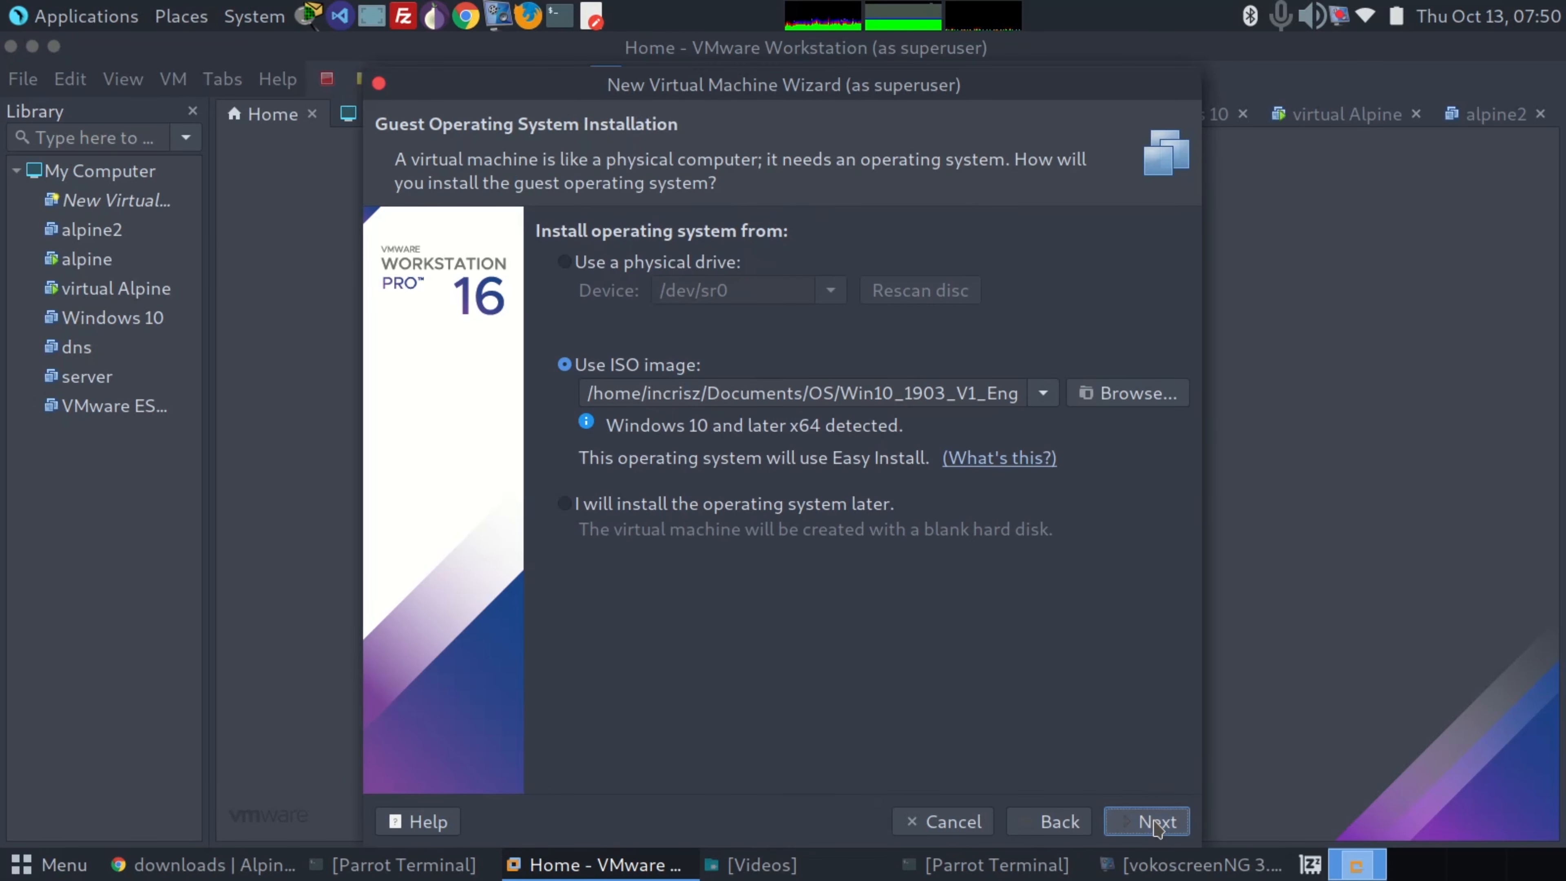
Choose alpine-virt-3.16.2-x86_64.iso from the OS folder as the installation image for the virtual machine
{"action": "left_click", "coordinate": [1106, 380]}
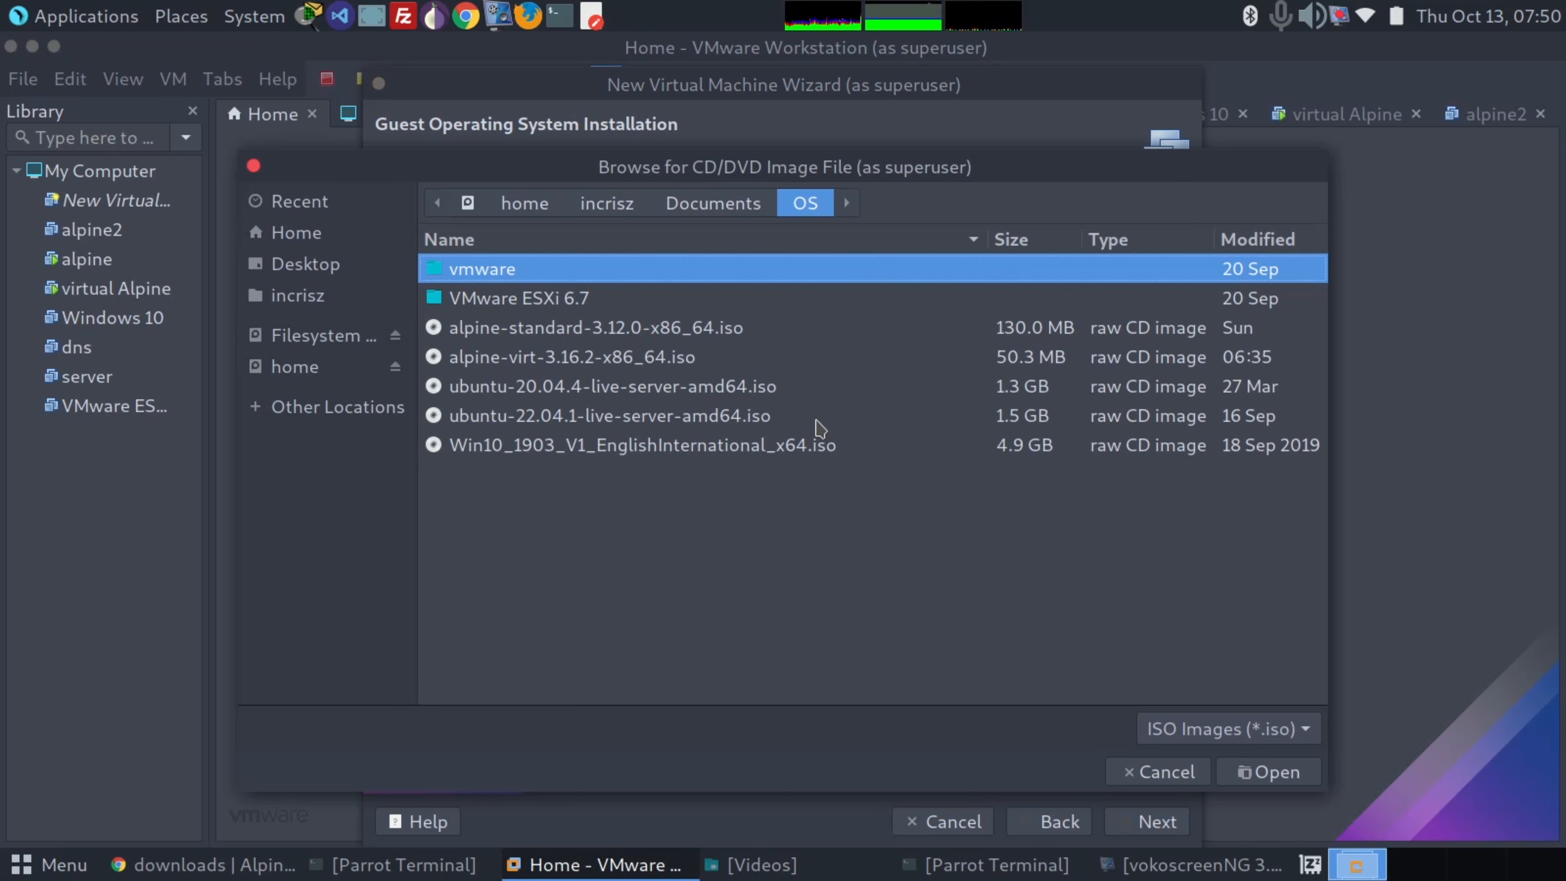
{"action": "left_click", "coordinate": [677, 357]}
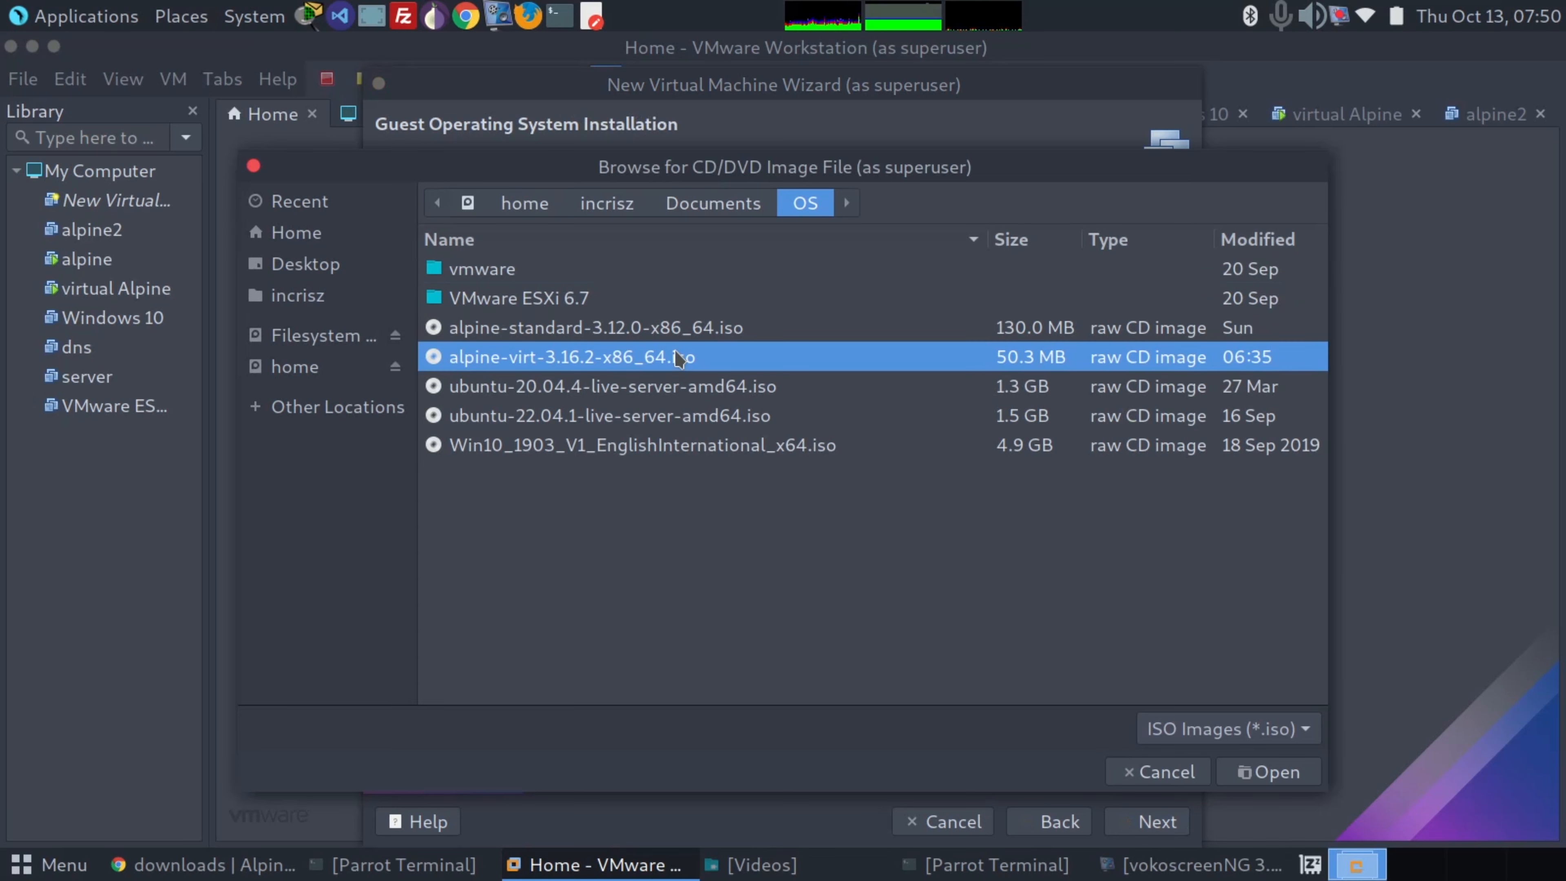
{"action": "double_click", "coordinate": [606, 363]}
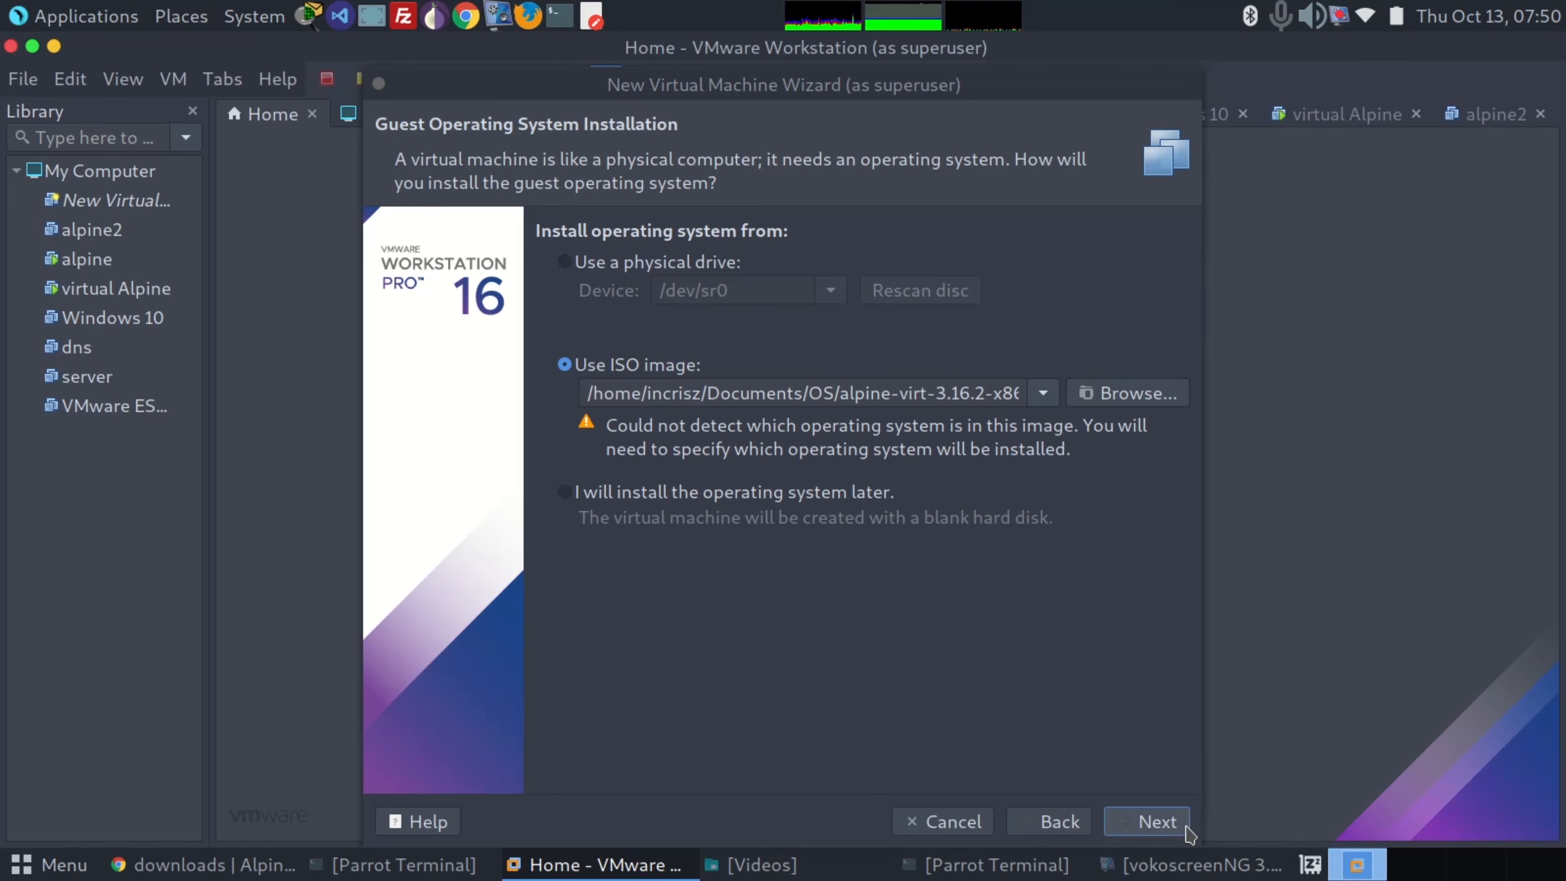
{"action": "left_click", "coordinate": [1178, 829]}
Set the guest operating system to Linux with version Other Linux 5.x kernel 64-bit
{"action": "left_click", "coordinate": [615, 274]}
{"action": "left_click", "coordinate": [788, 375]}
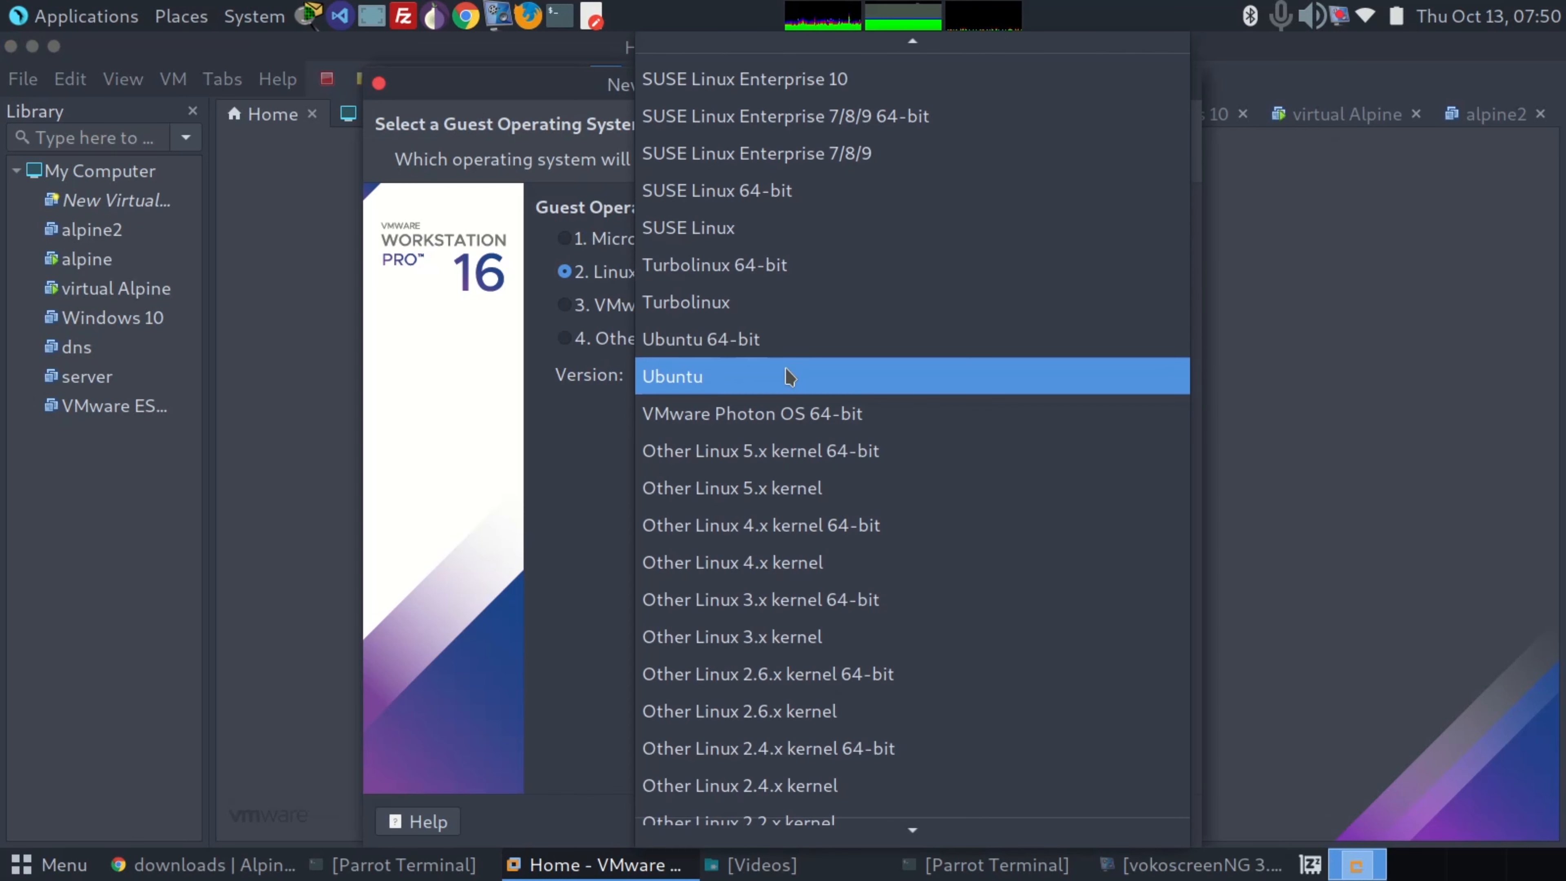
{"action": "left_click", "coordinate": [801, 451]}
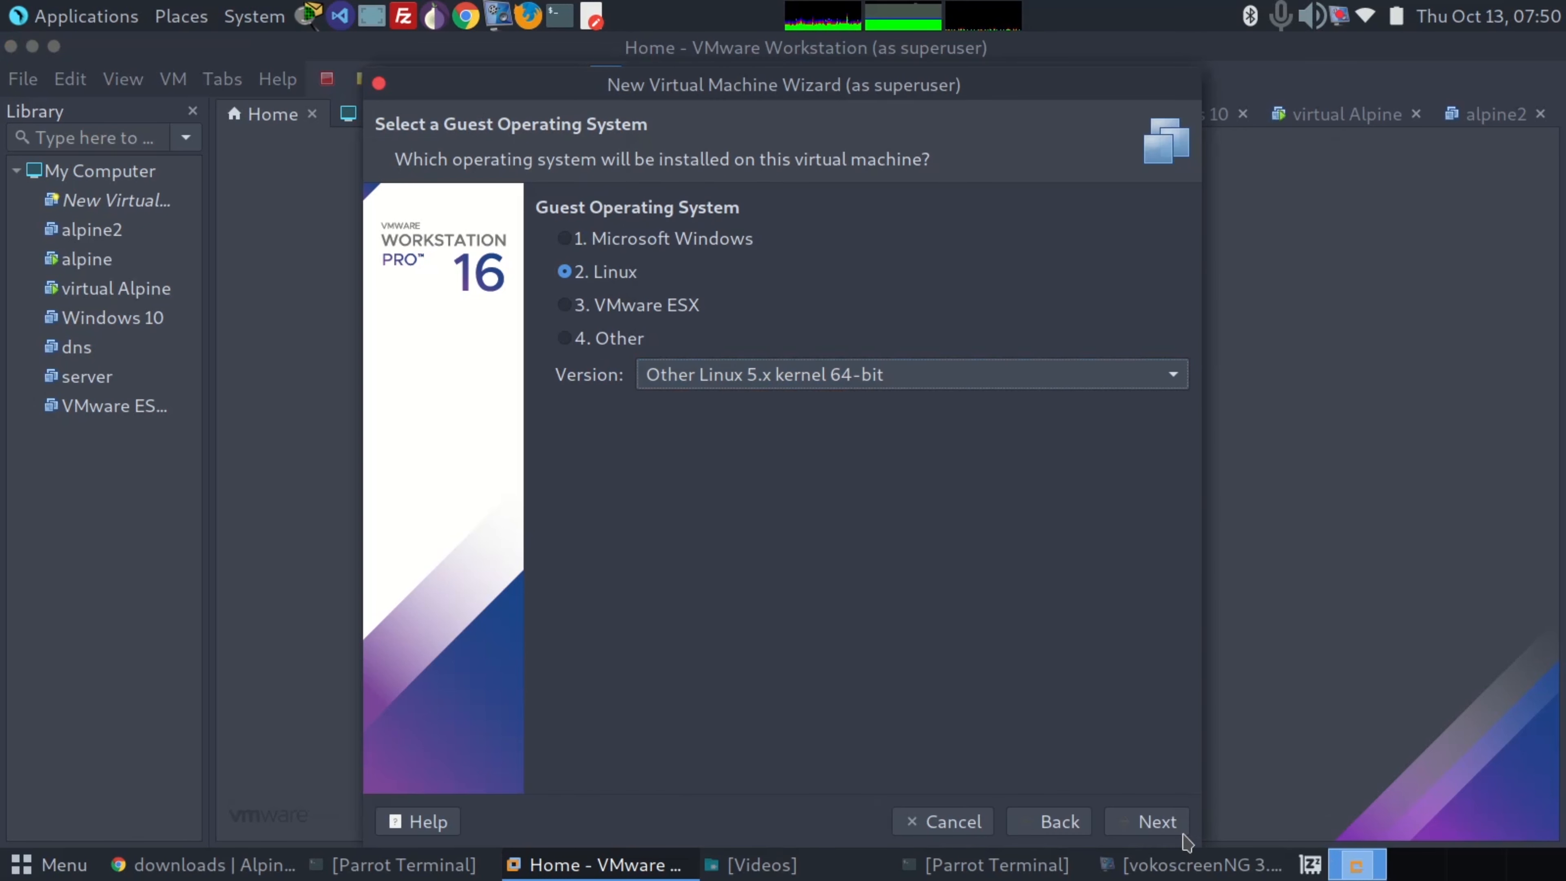
{"action": "left_click", "coordinate": [1167, 833]}
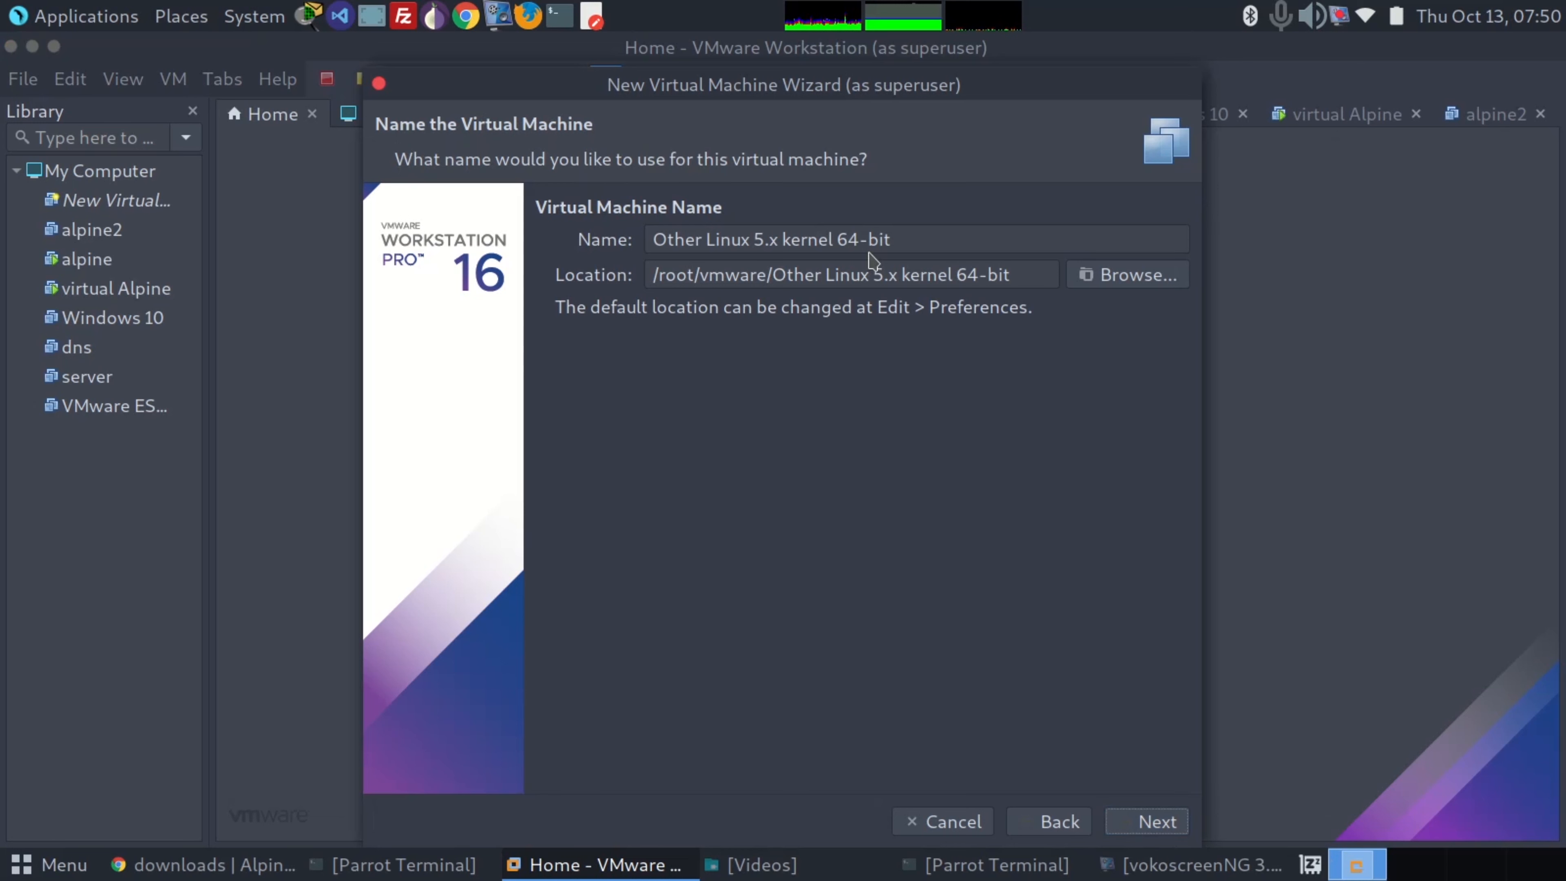
Name the new virtual machine alpine3 and keep the matching storage location
{"action": "left_click_drag", "start_coordinate": [900, 241], "coordinate": [622, 239]}
{"action": "type", "text": "al"}
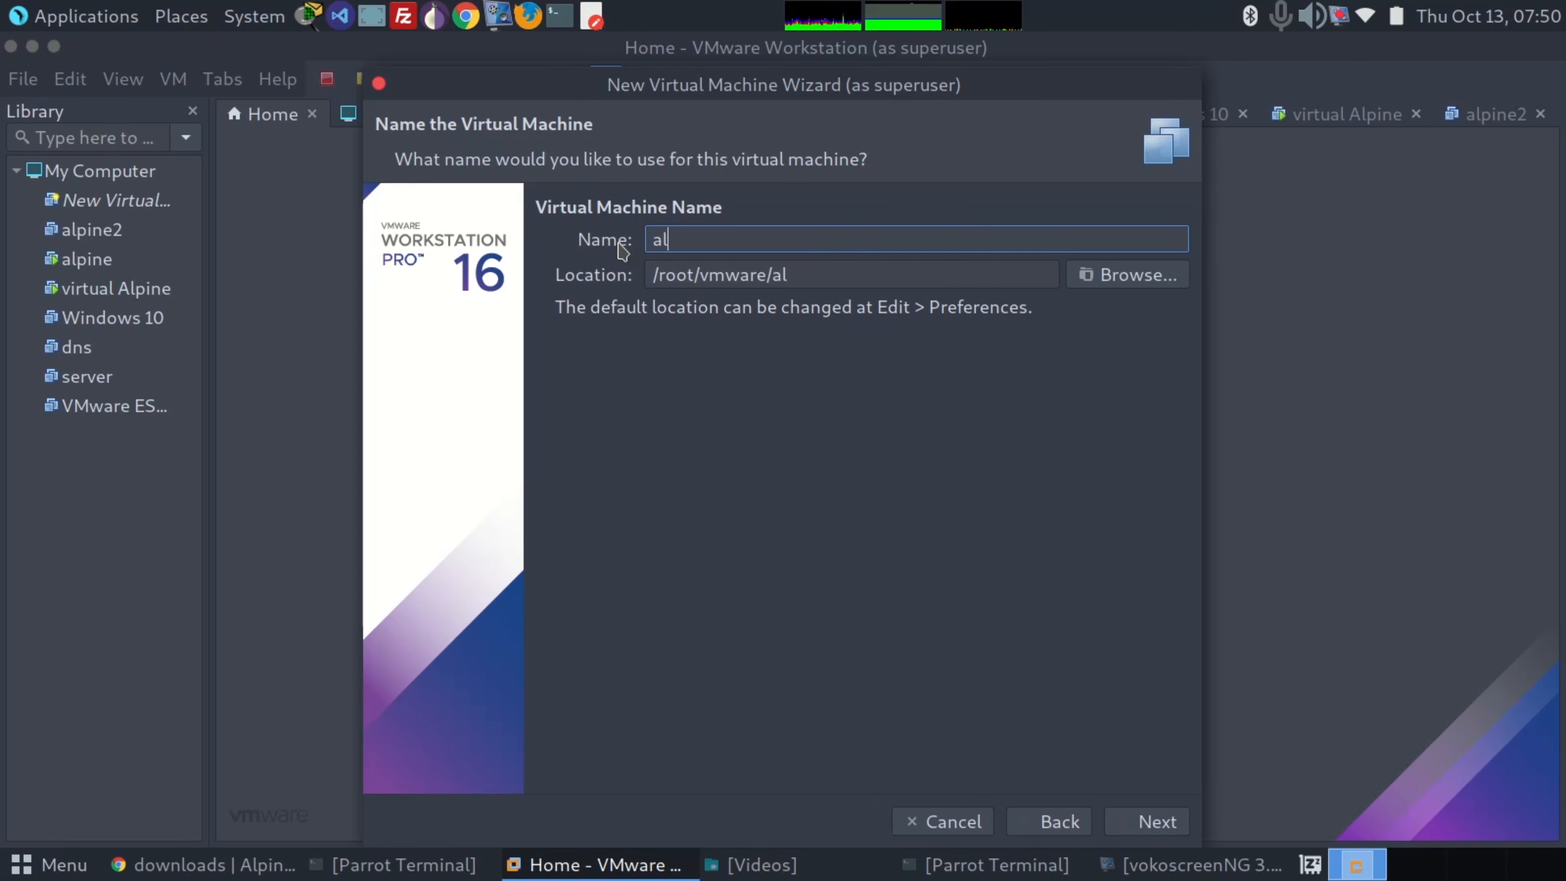
{"action": "type", "text": "pine3"}
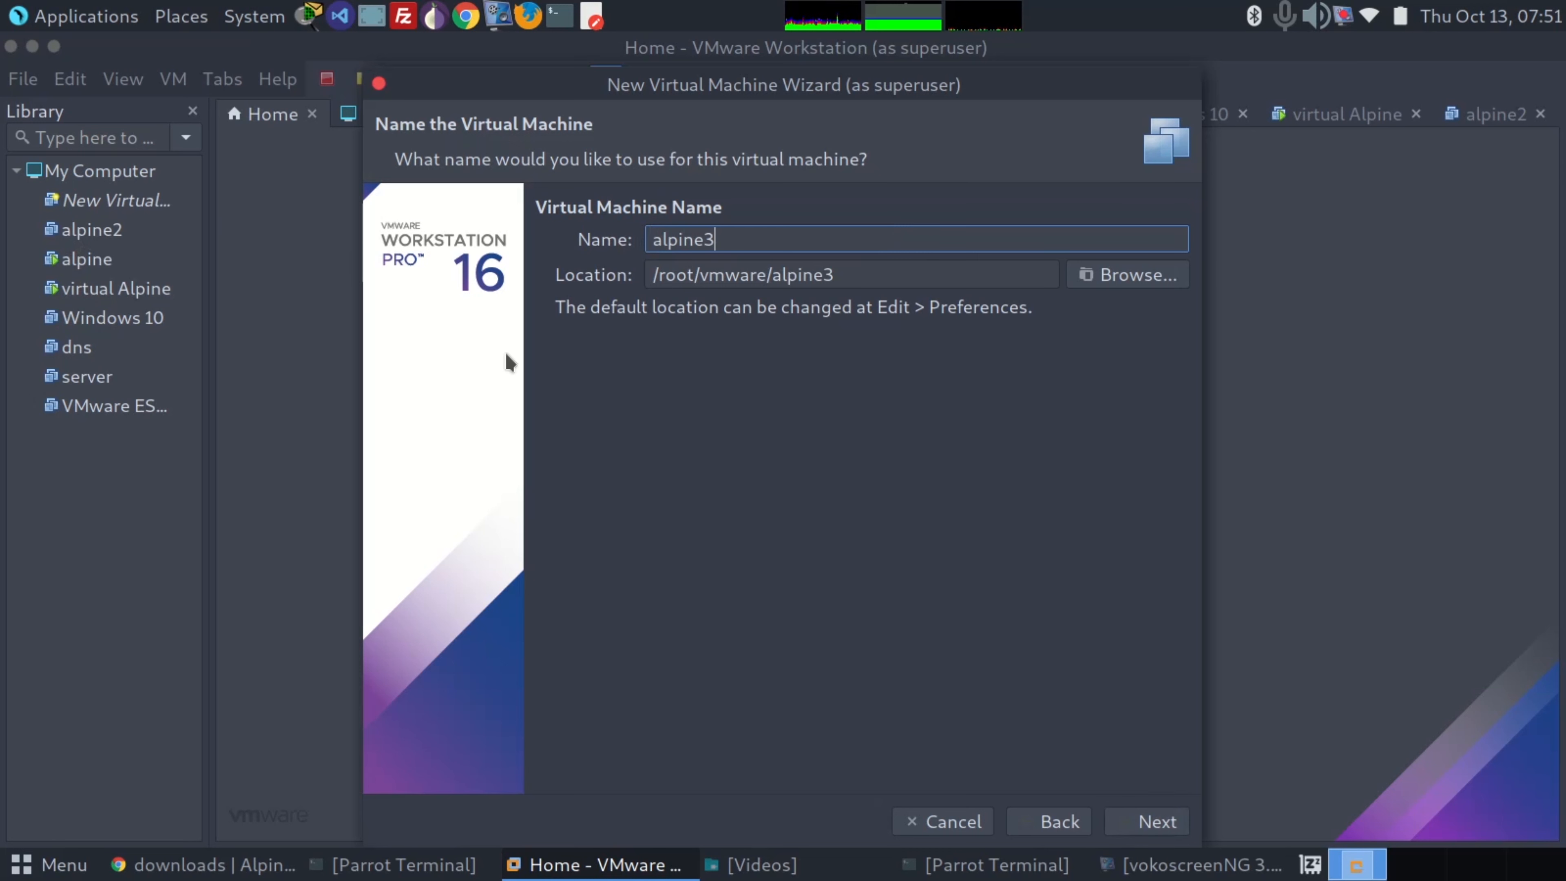
{"action": "left_click", "coordinate": [1144, 821]}
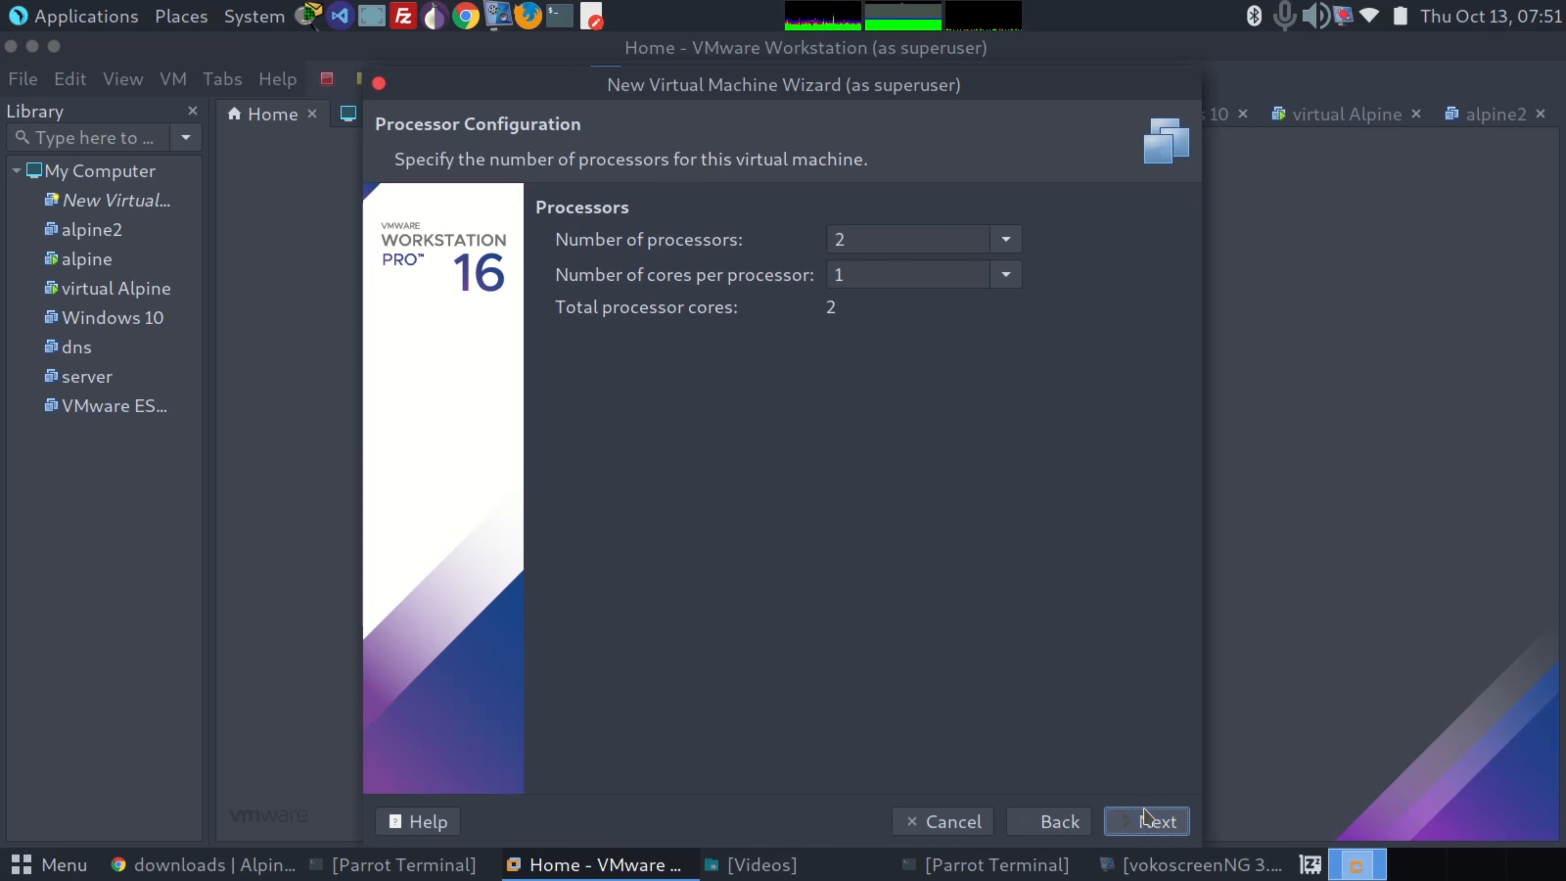
Keep two processors with one core each and allocate 256 MB of memory to the virtual machine
{"action": "left_click", "coordinate": [1144, 820]}
{"action": "left_click", "coordinate": [609, 587]}
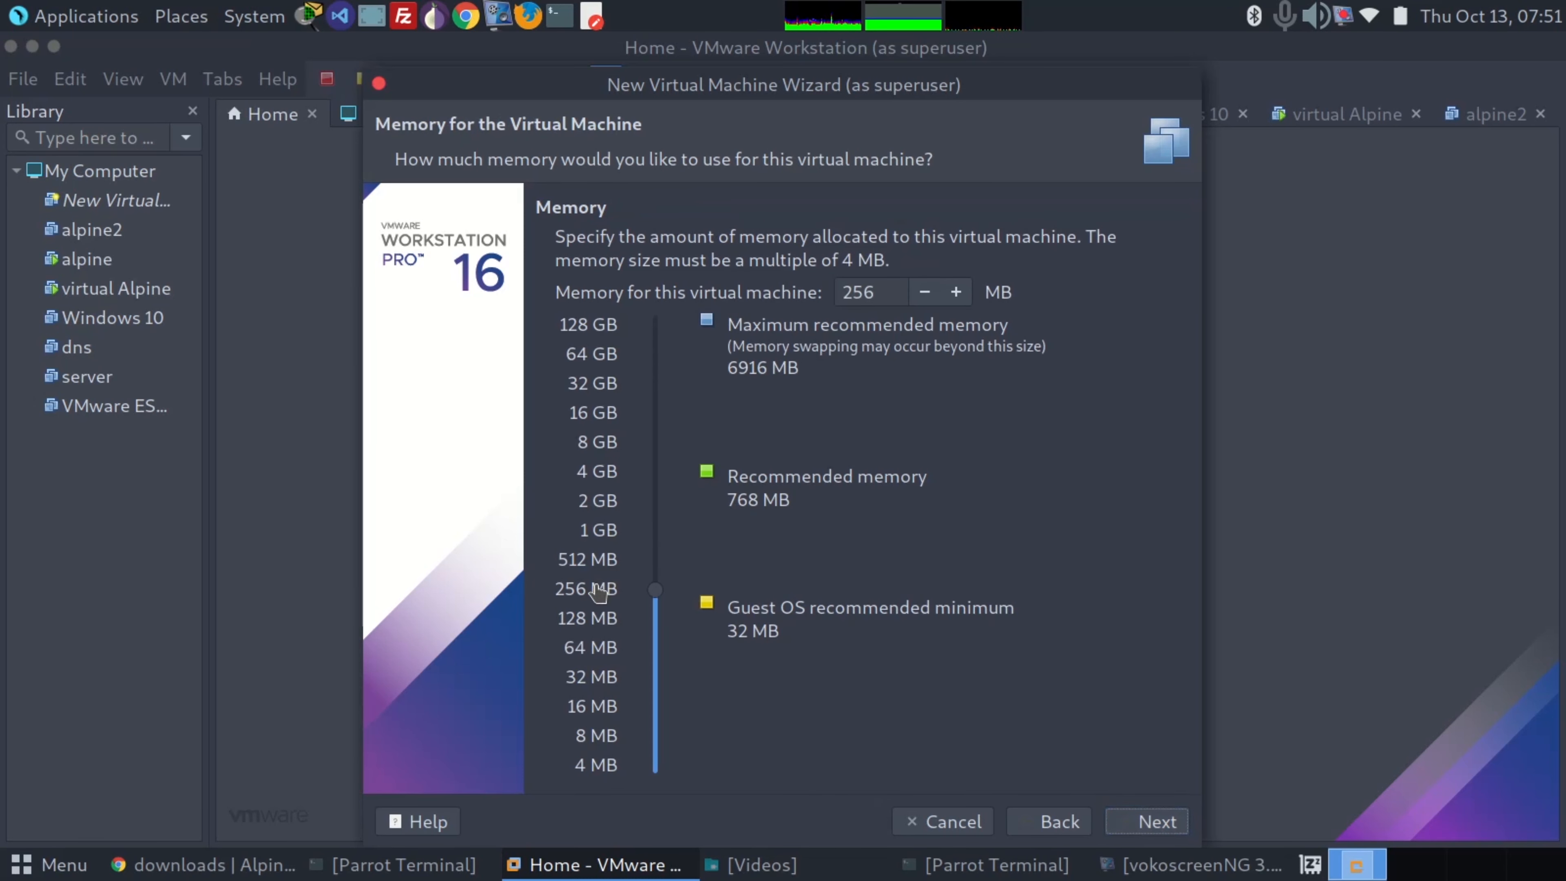
{"action": "left_click", "coordinate": [1136, 825]}
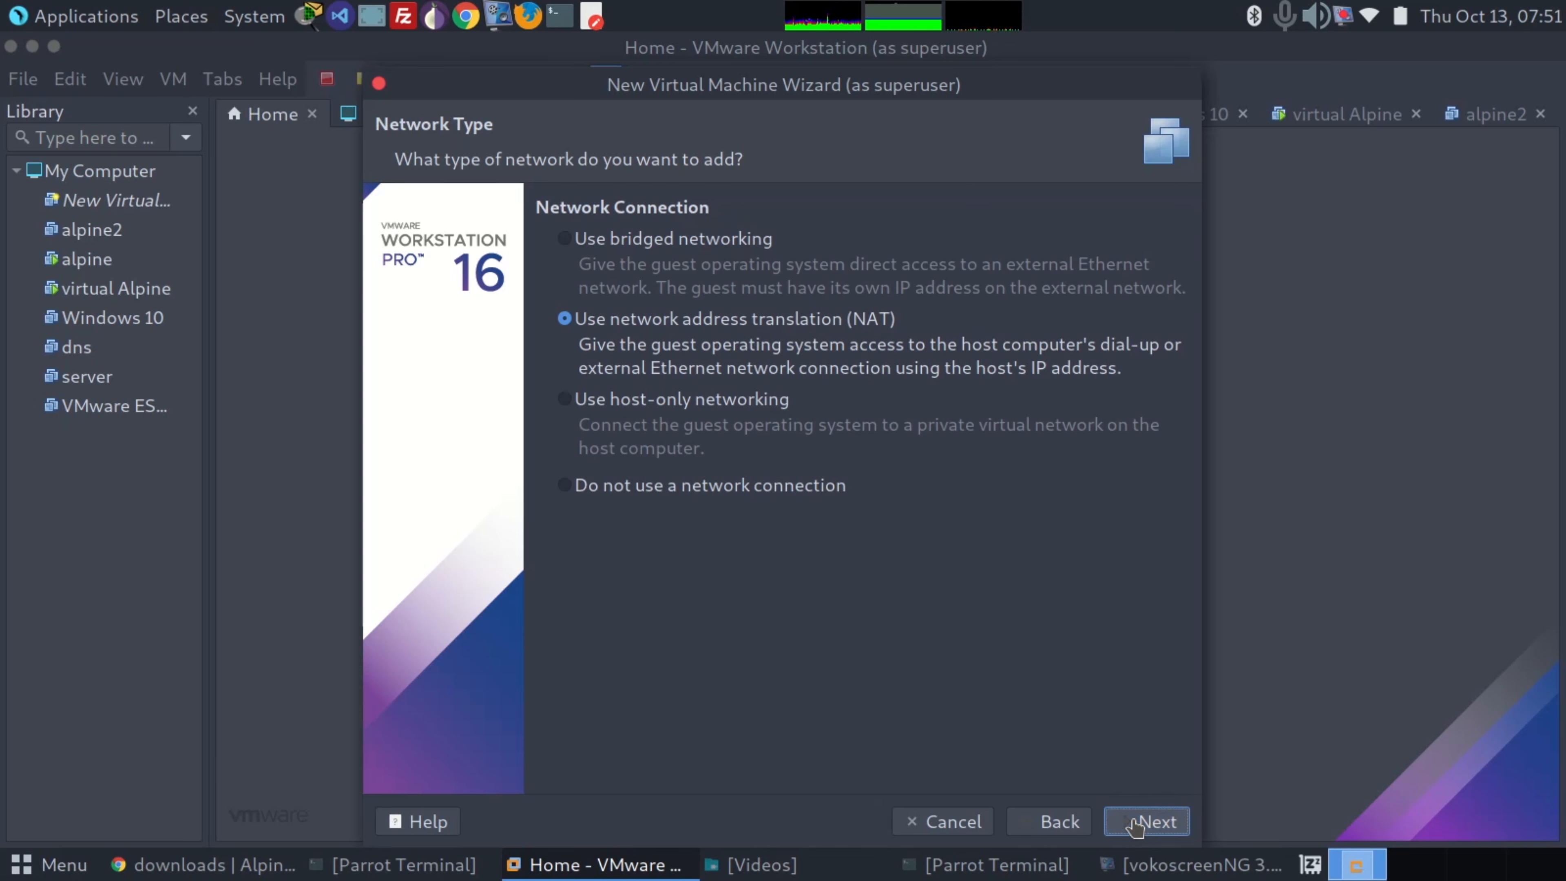
Keep NAT networking and accept the wizard's default choices up to the disk capacity settings
{"action": "left_click", "coordinate": [1136, 825]}
{"action": "left_click", "coordinate": [1135, 825]}
{"action": "left_click", "coordinate": [1134, 825]}
{"action": "left_click", "coordinate": [1135, 826]}
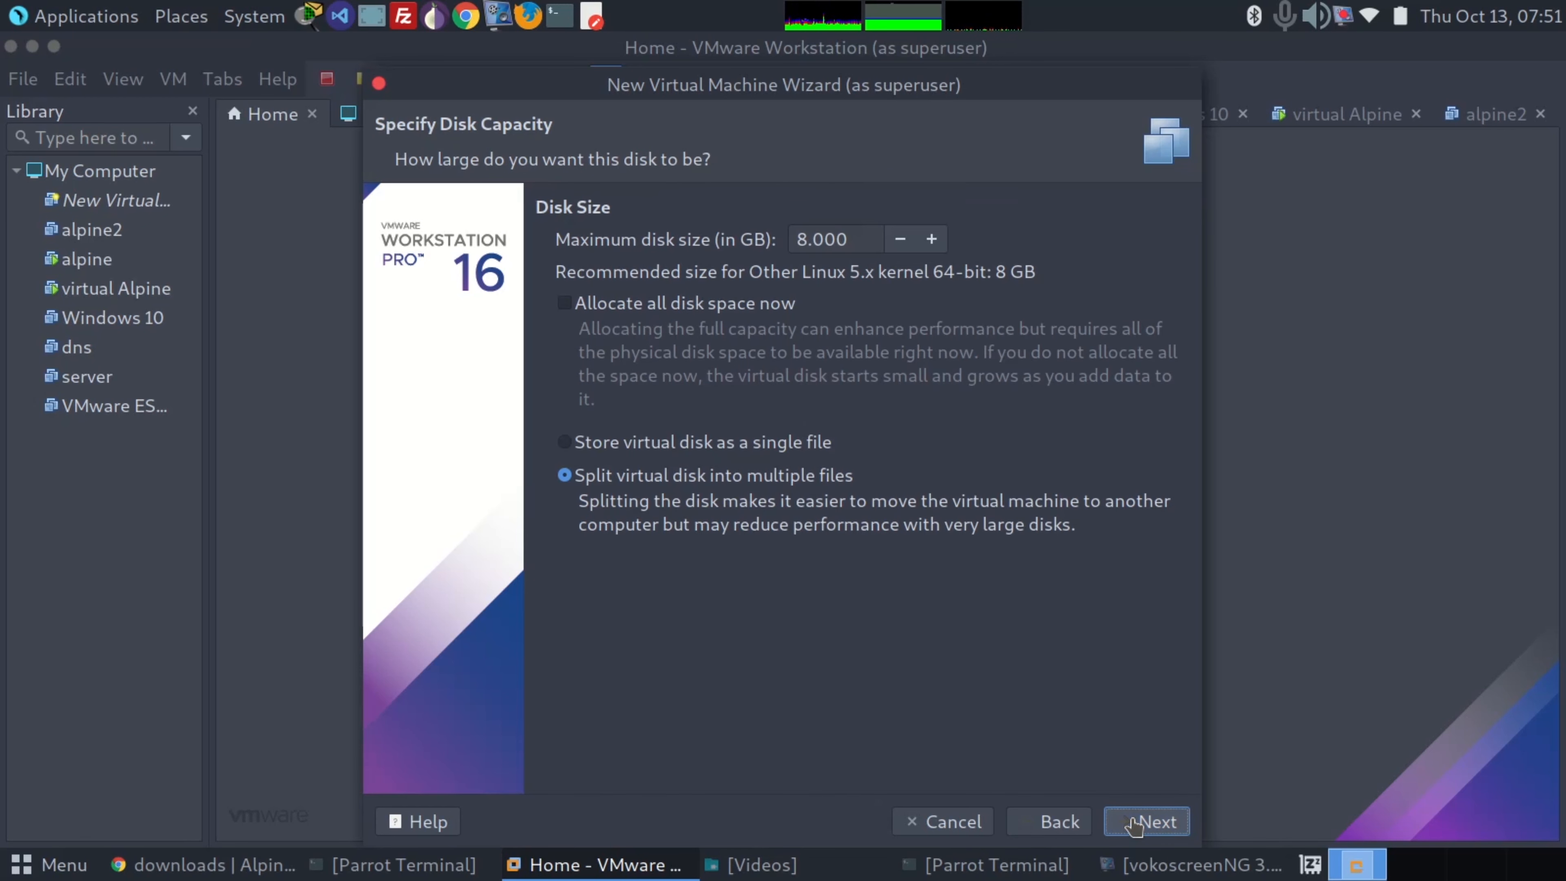
Set the maximum disk size to 2 GB and store the virtual disk as a single file
{"action": "left_click", "coordinate": [644, 442]}
{"action": "left_click", "coordinate": [854, 242]}
{"action": "key", "text": "ctrl+a"}
{"action": "type", "text": "2"}
{"action": "left_click", "coordinate": [1128, 439]}
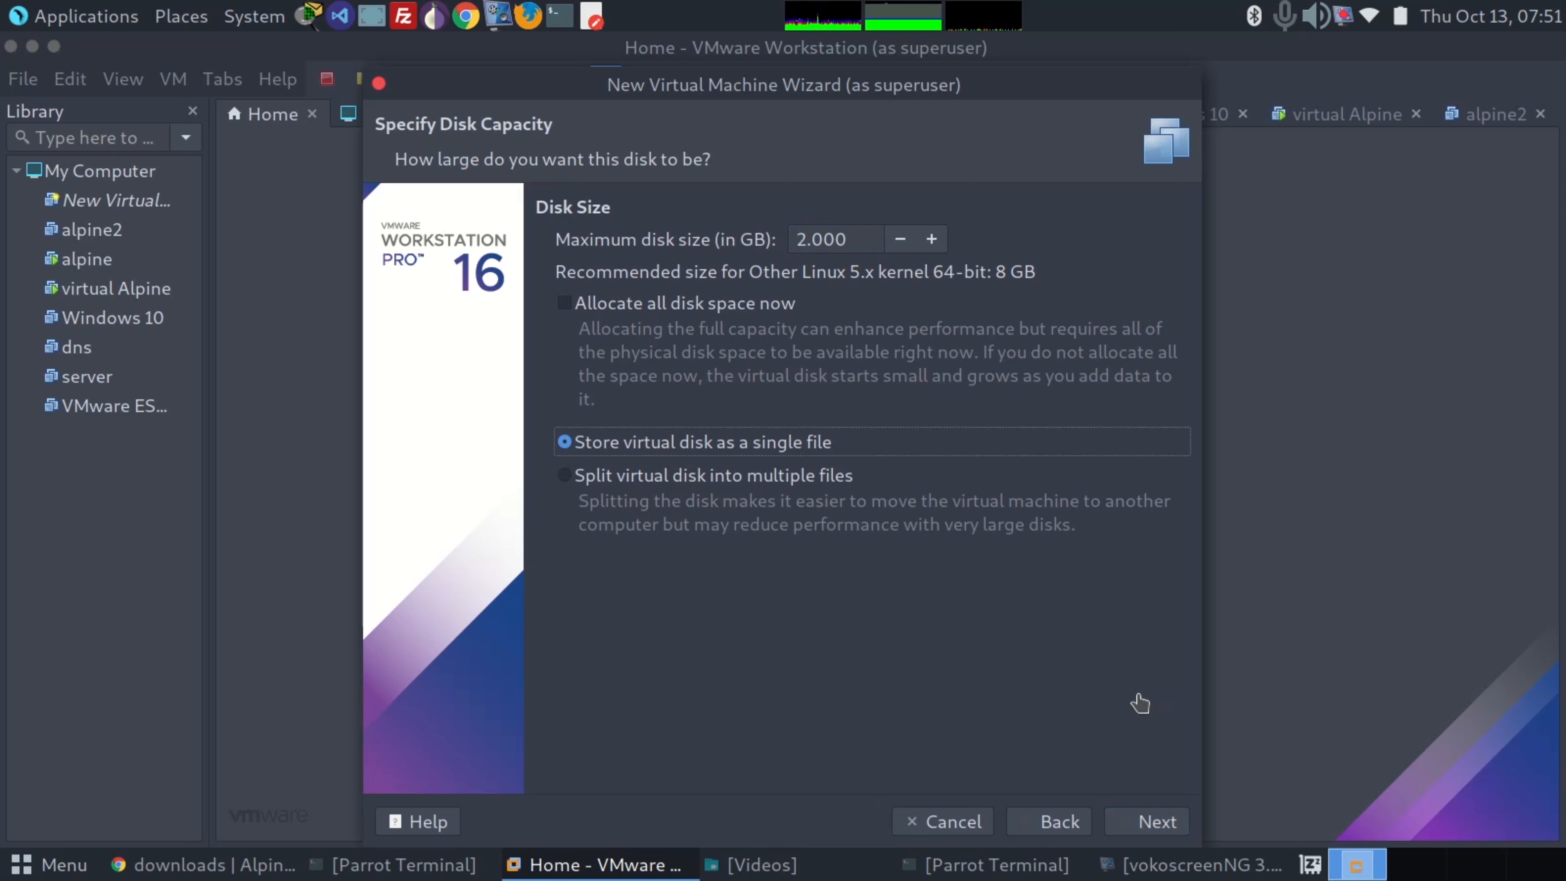
{"action": "left_click", "coordinate": [1165, 822]}
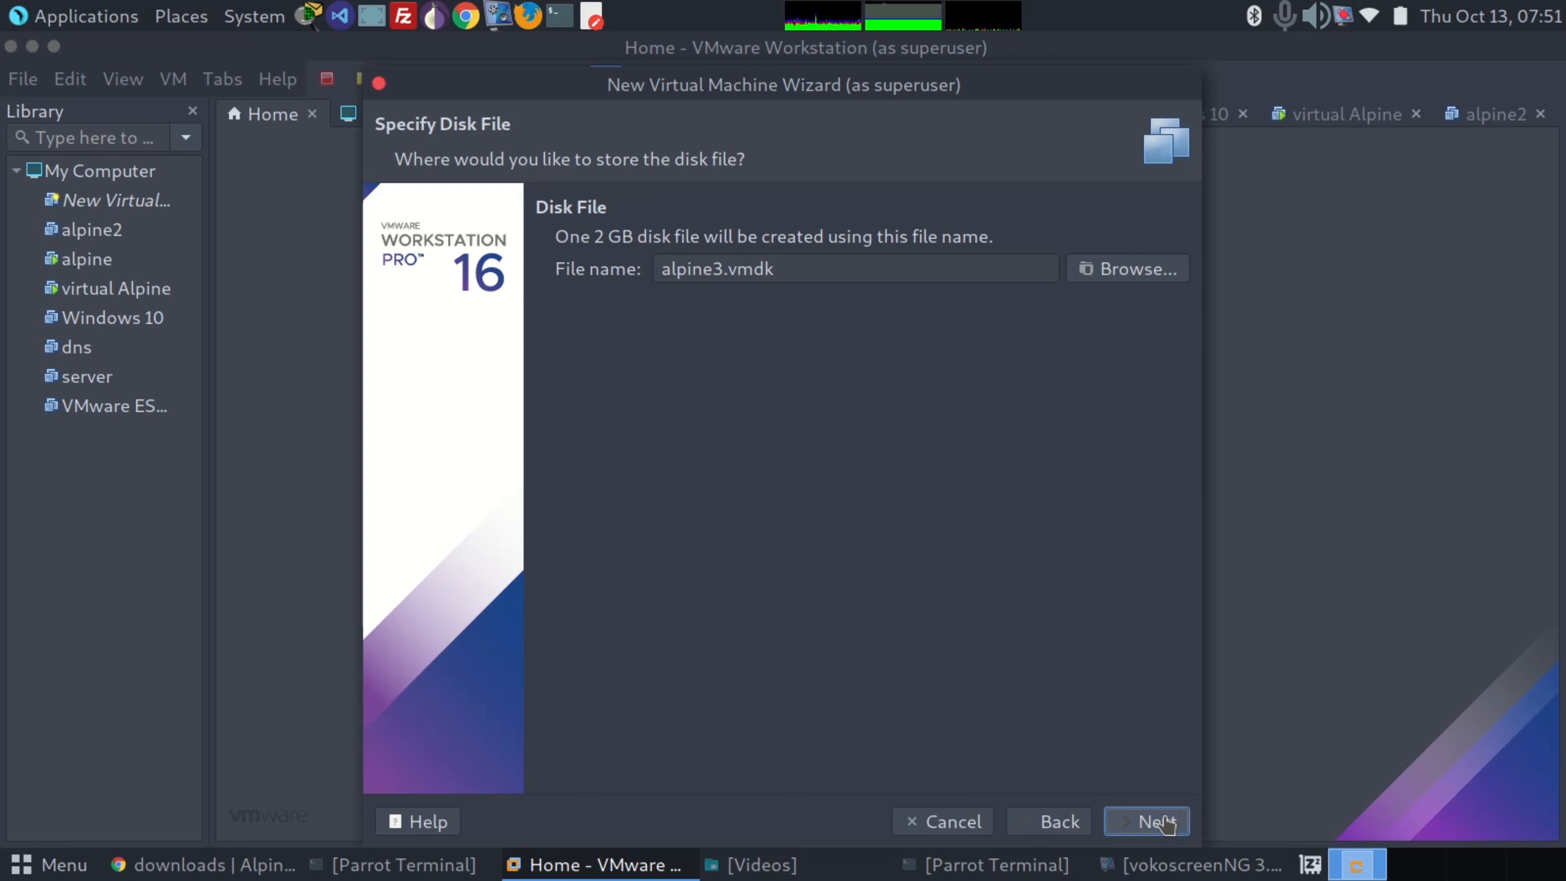
Keep alpine3.vmdk as the disk file and finish creating the virtual machine
{"action": "left_click", "coordinate": [1165, 822]}
{"action": "left_click", "coordinate": [1165, 822]}
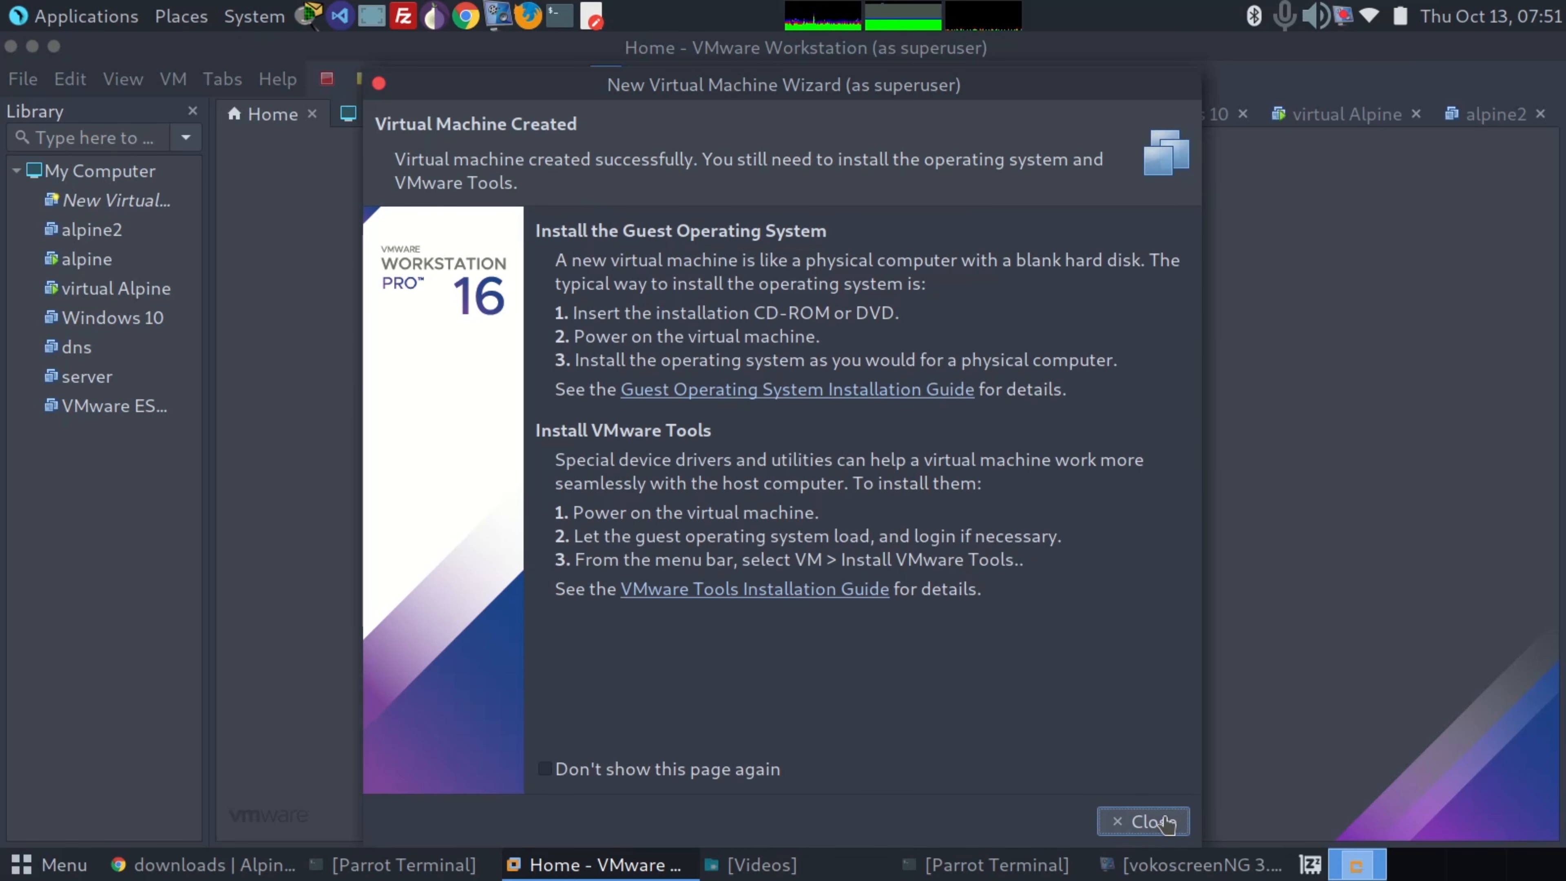
{"action": "left_click", "coordinate": [1142, 822]}
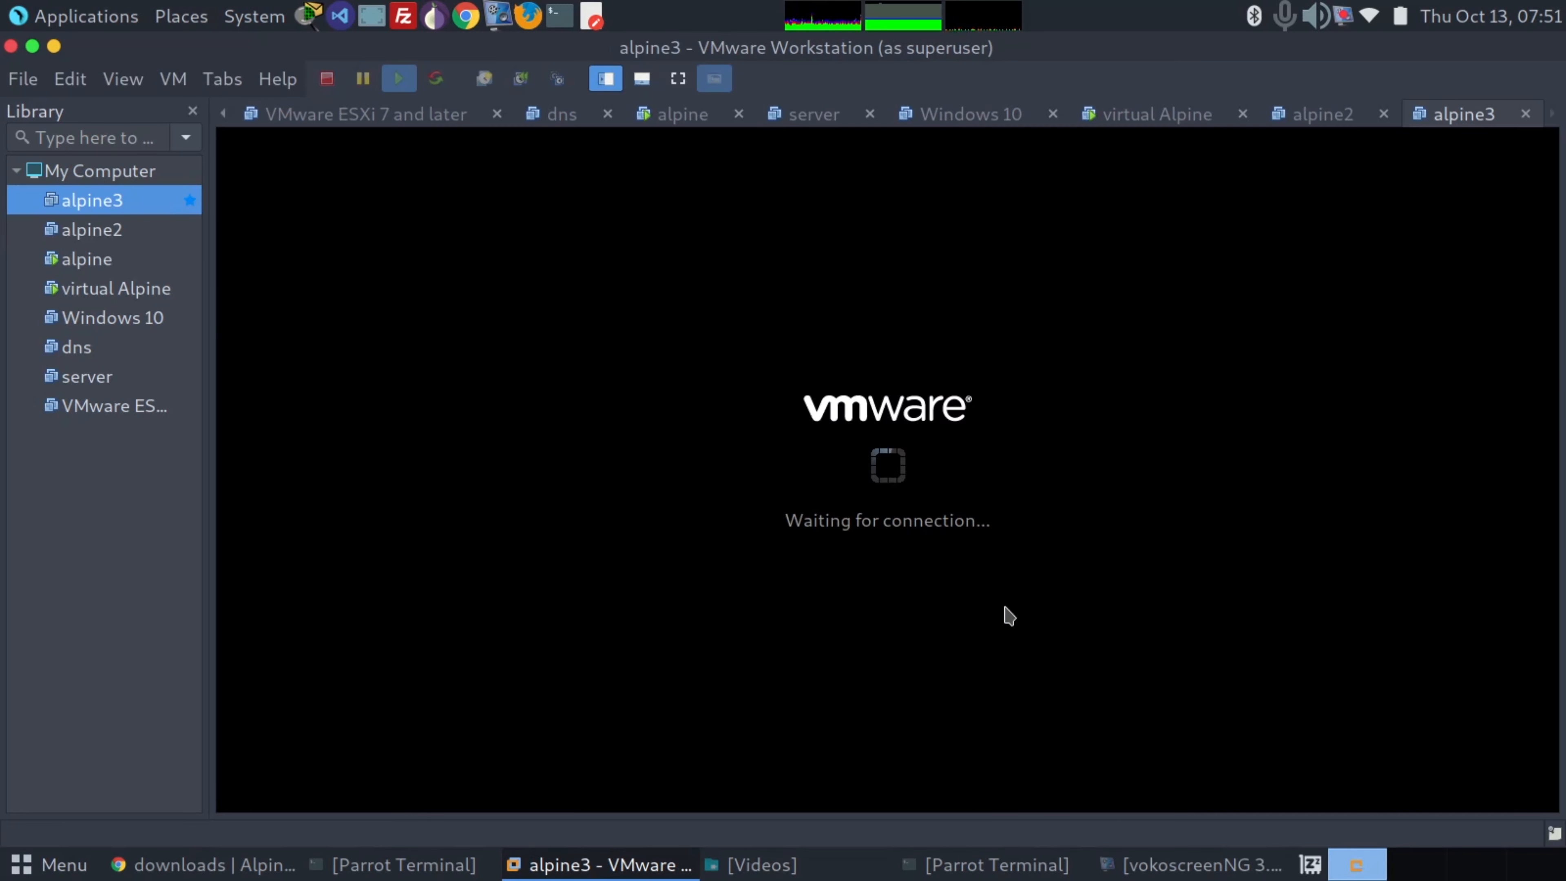
Dismiss the startup hint, the removable devices notice and the sound device notification while alpine3 boots
{"action": "left_click", "coordinate": [977, 605]}
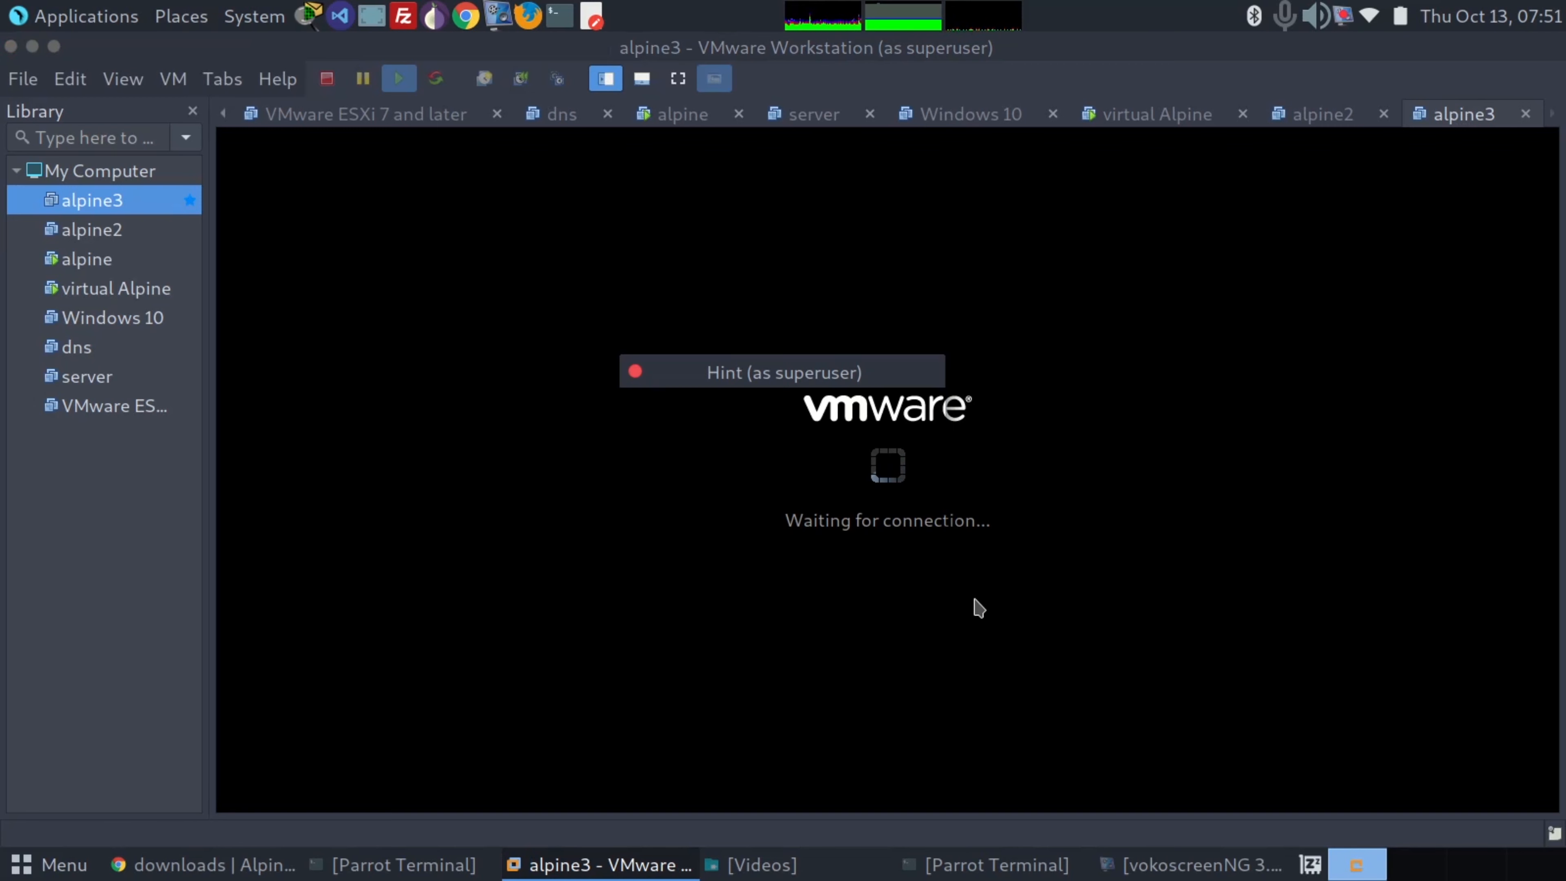
{"action": "left_click", "coordinate": [916, 568]}
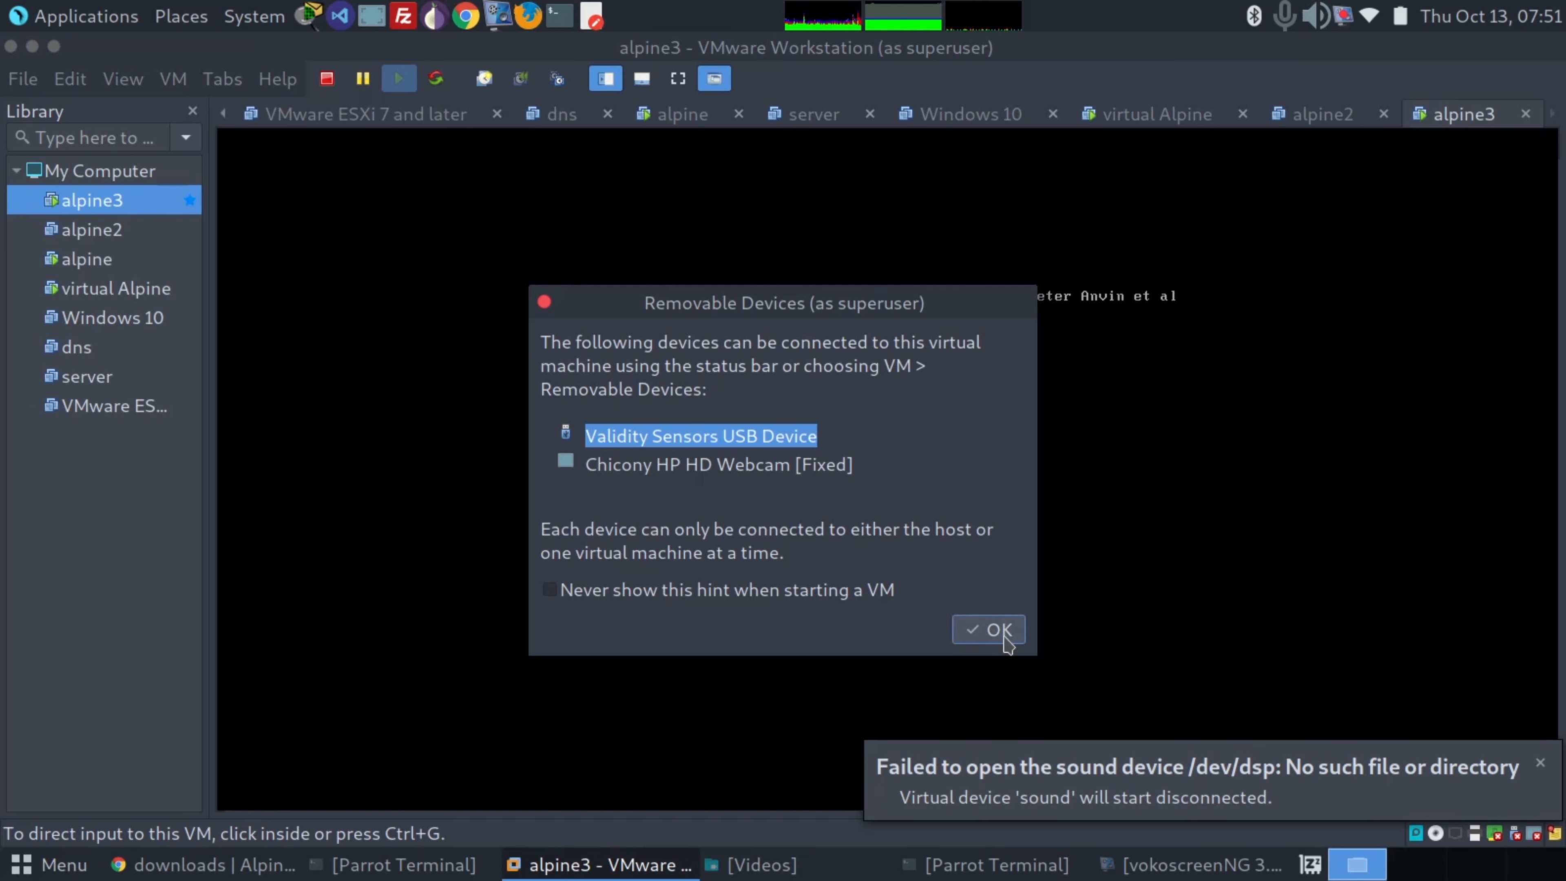
{"action": "left_click", "coordinate": [1000, 630]}
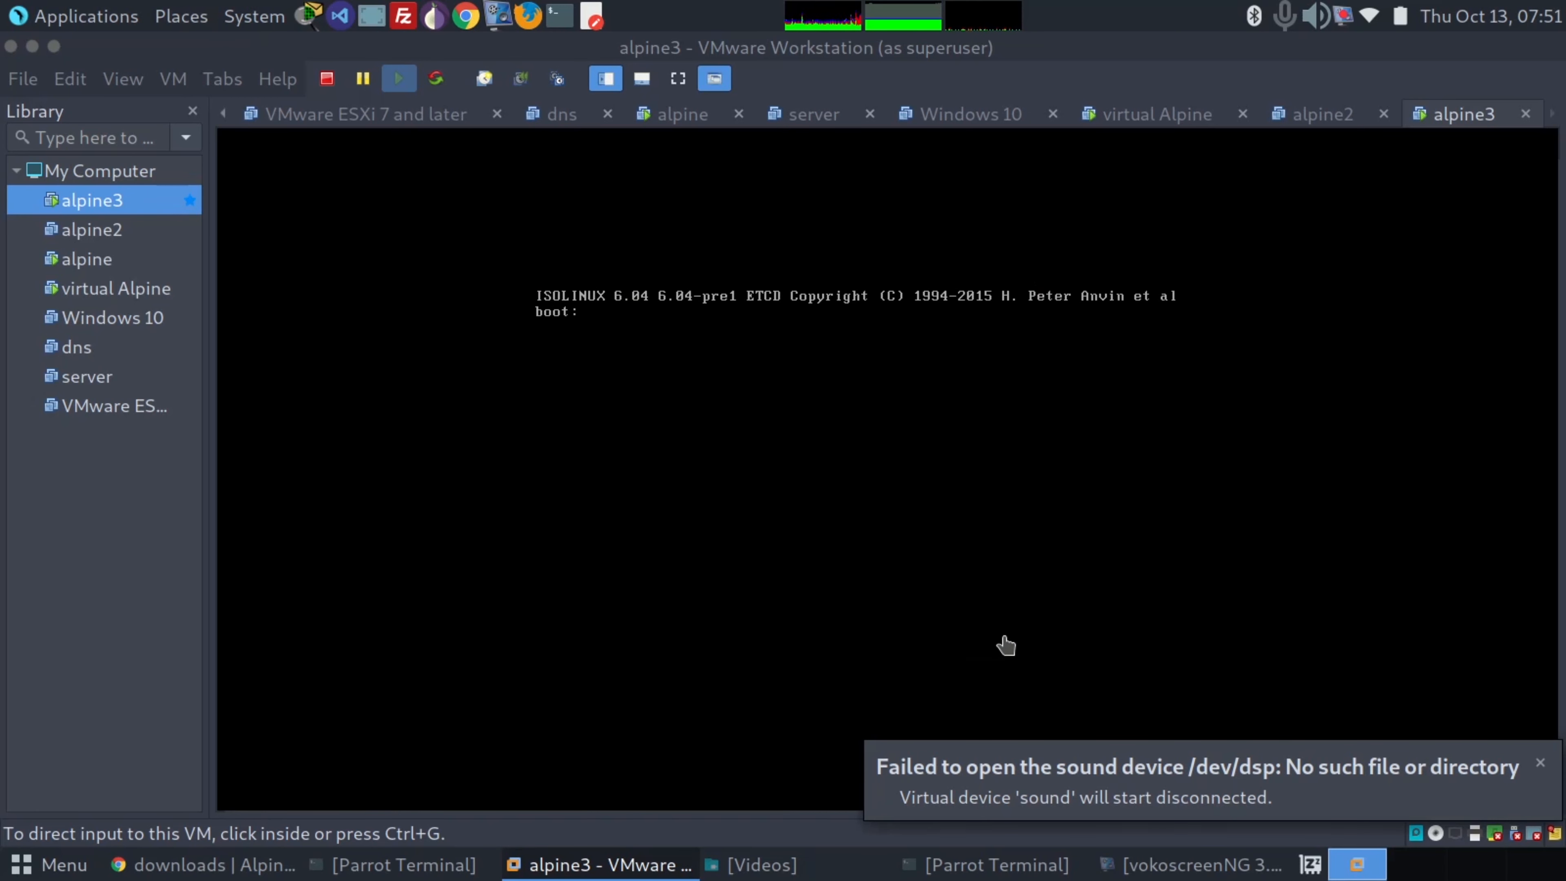
{"action": "left_click", "coordinate": [1541, 764]}
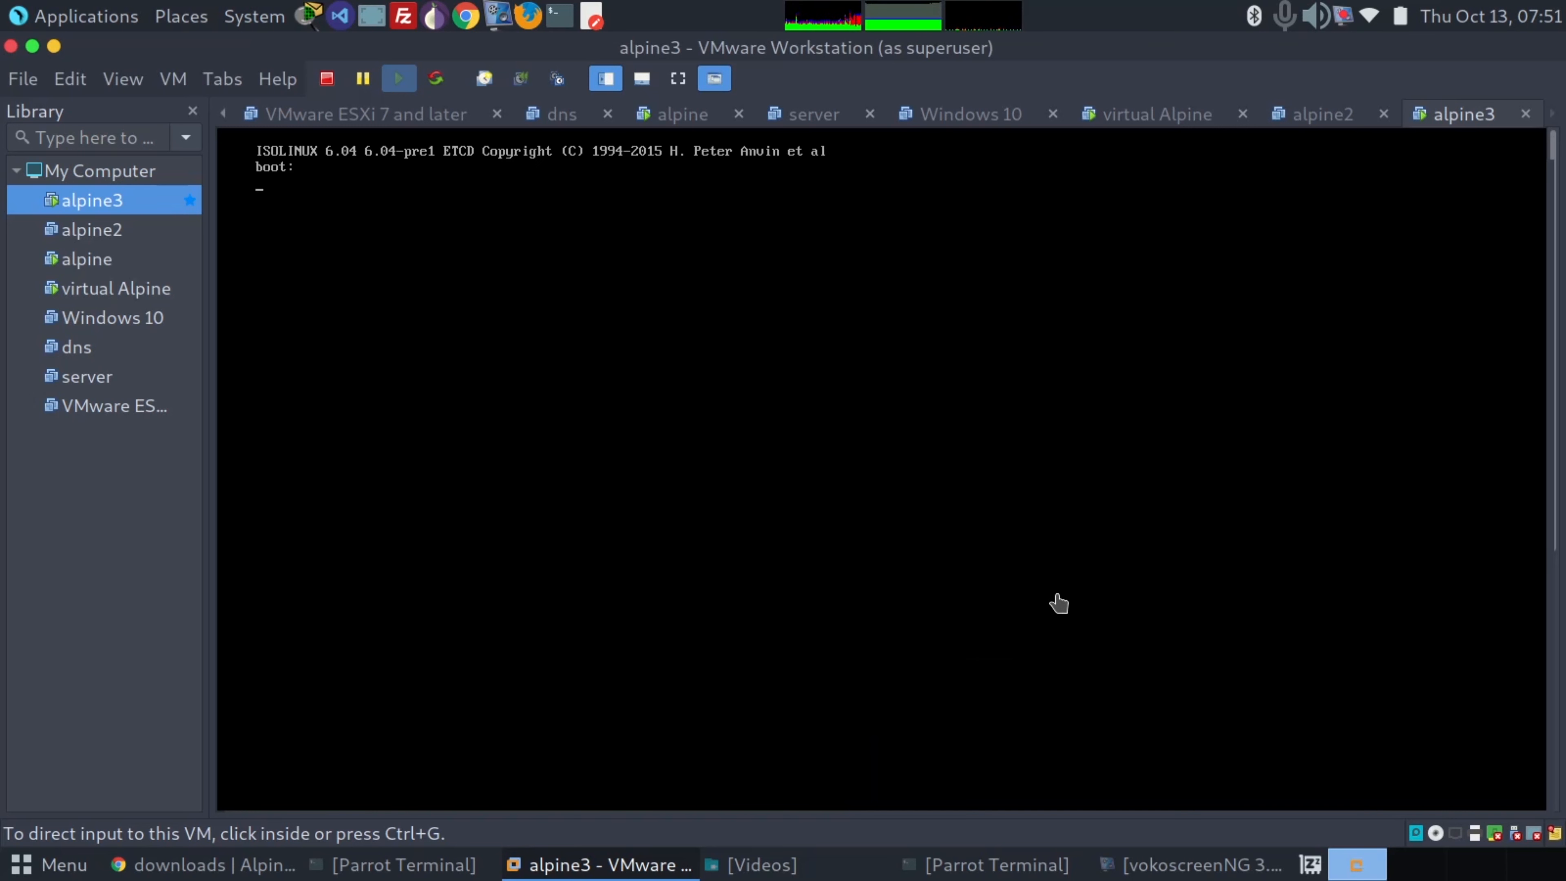
Show the alpine3 virtual machine full screen and log in to the live system as root
{"action": "left_click", "coordinate": [678, 79]}
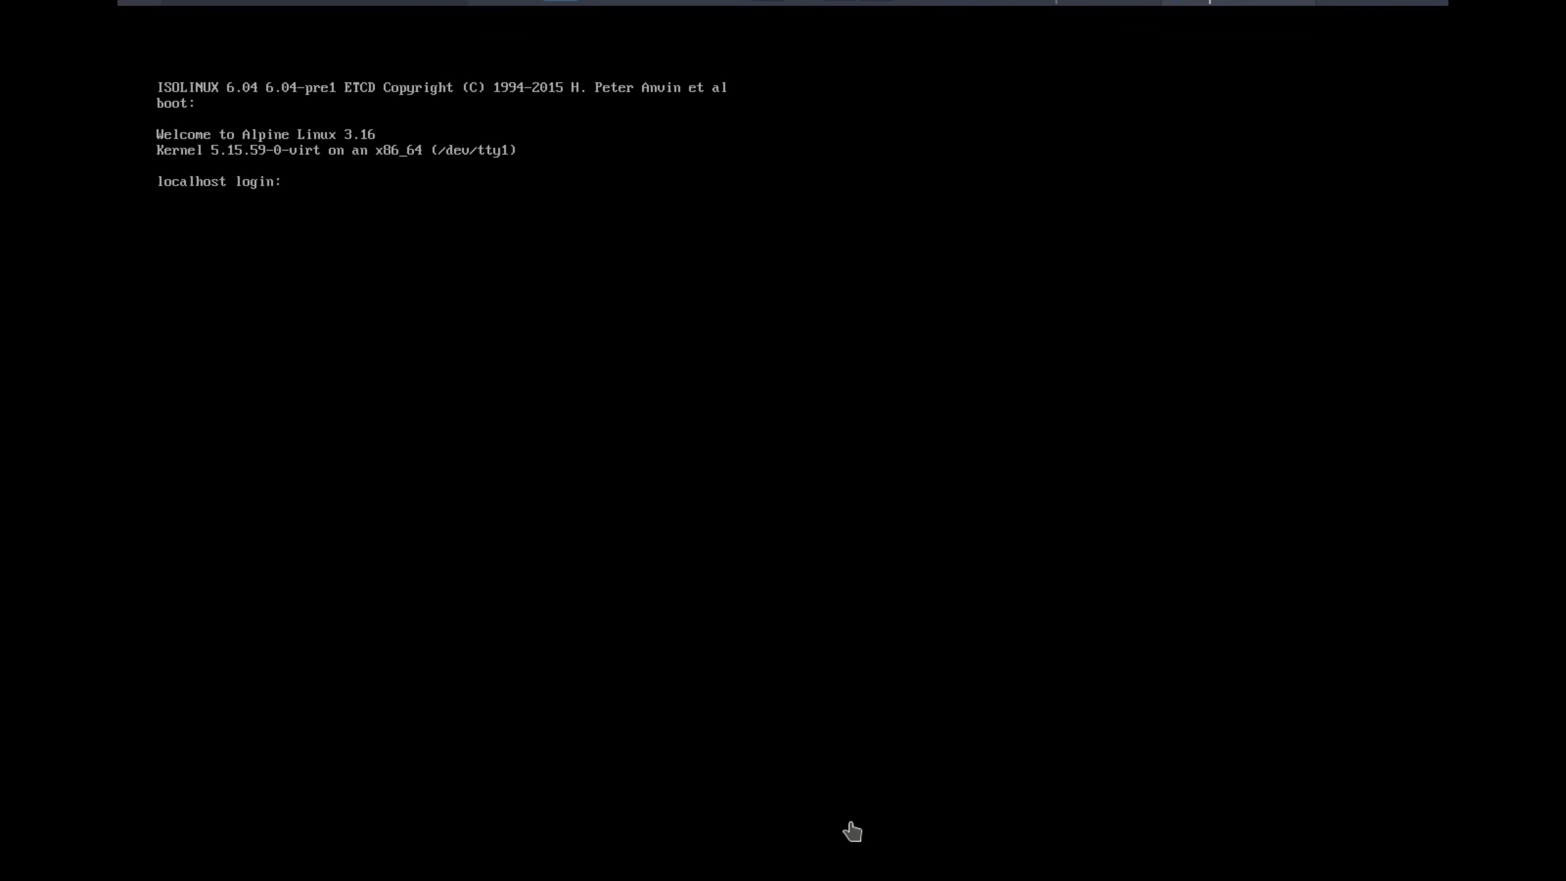
{"action": "type", "text": "oot"}
{"action": "key", "text": "Return"}
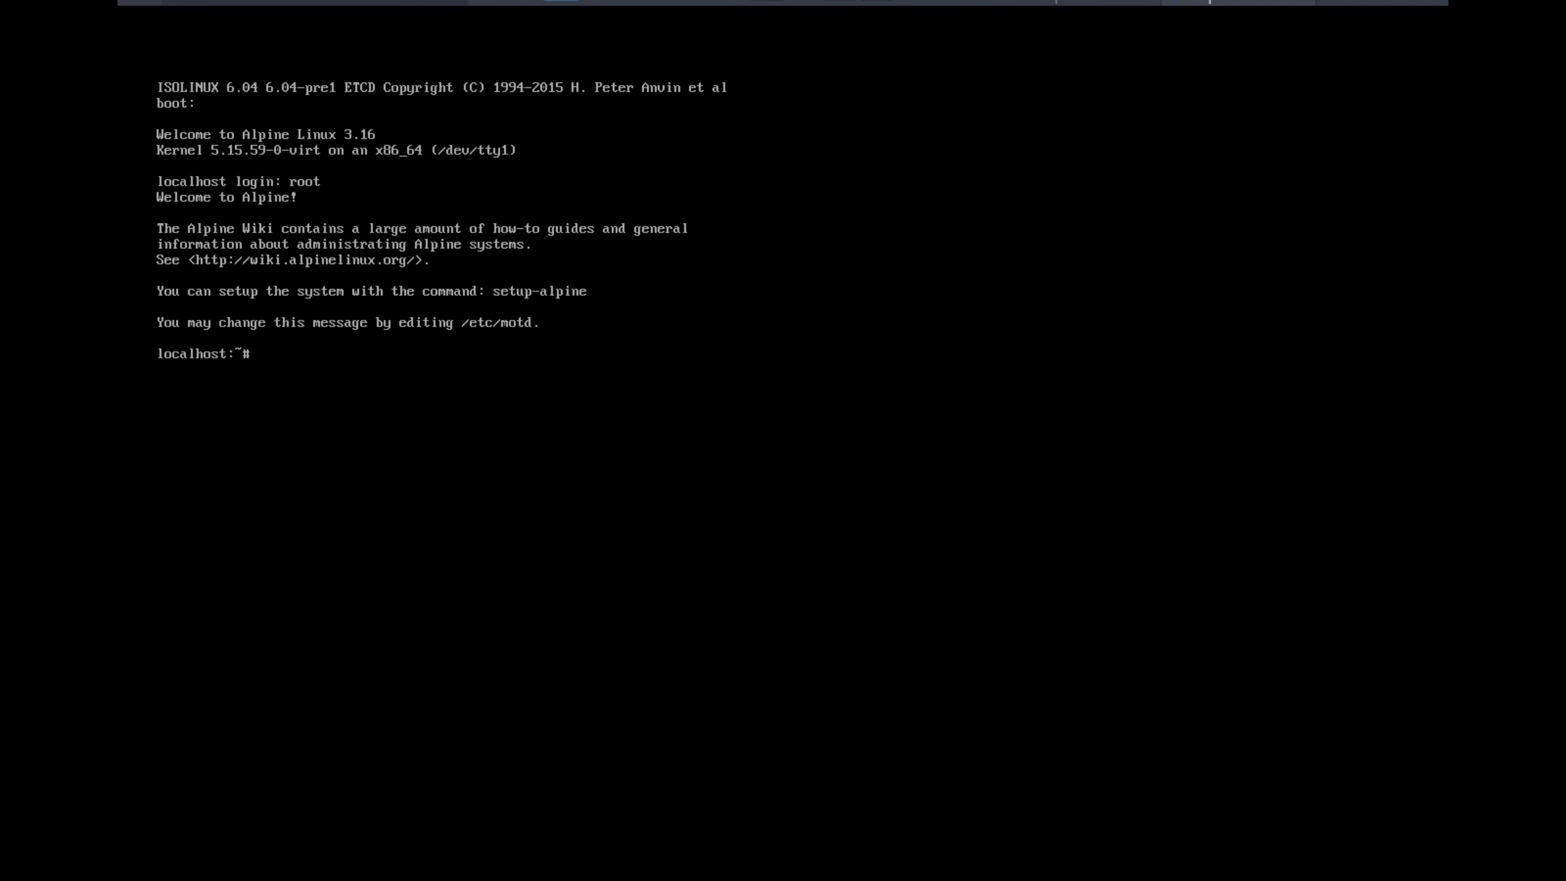
Run setup-alpine and choose us as both the keyboard layout and its variant
{"action": "type", "text": "setup-alpine"}
{"action": "key", "text": "Return"}
{"action": "type", "text": "us"}
{"action": "key", "text": "Return"}
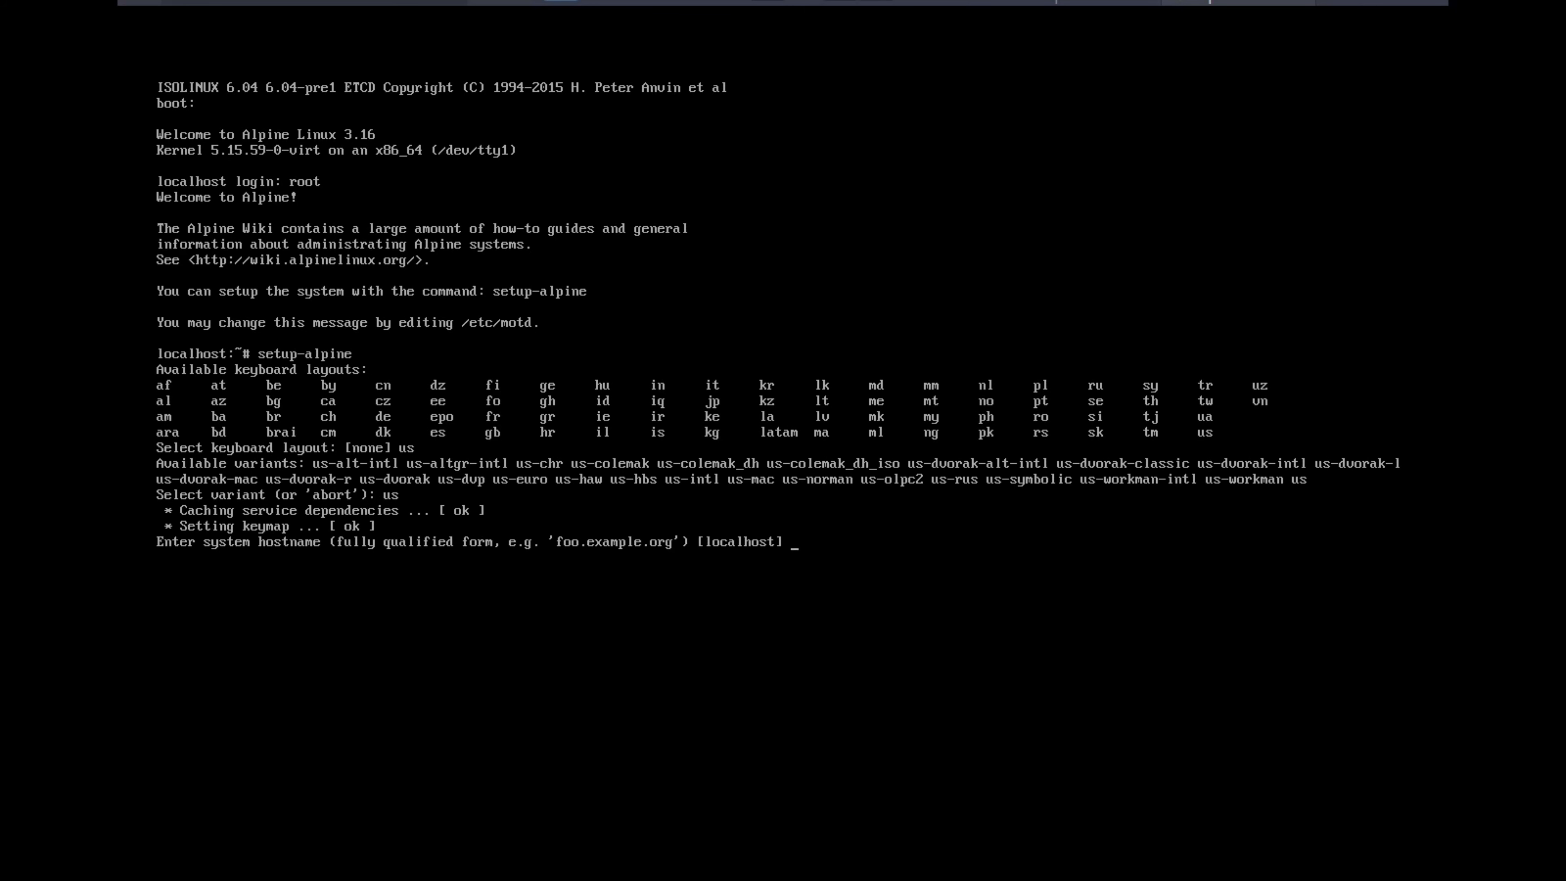
Keep the localhost hostname and initialize eth0 with DHCP, without manual network configuration
{"action": "type", "text": "alpine3"}
{"action": "key", "text": "BackSpace"}
{"action": "key", "text": "BackSpace"}
{"action": "key", "text": "BackSpace"}
{"action": "key", "text": "BackSpace"}
{"action": "key", "text": "BackSpace"}
{"action": "key", "text": "BackSpace"}
{"action": "key", "text": "BackSpace"}
{"action": "key", "text": "Return"}
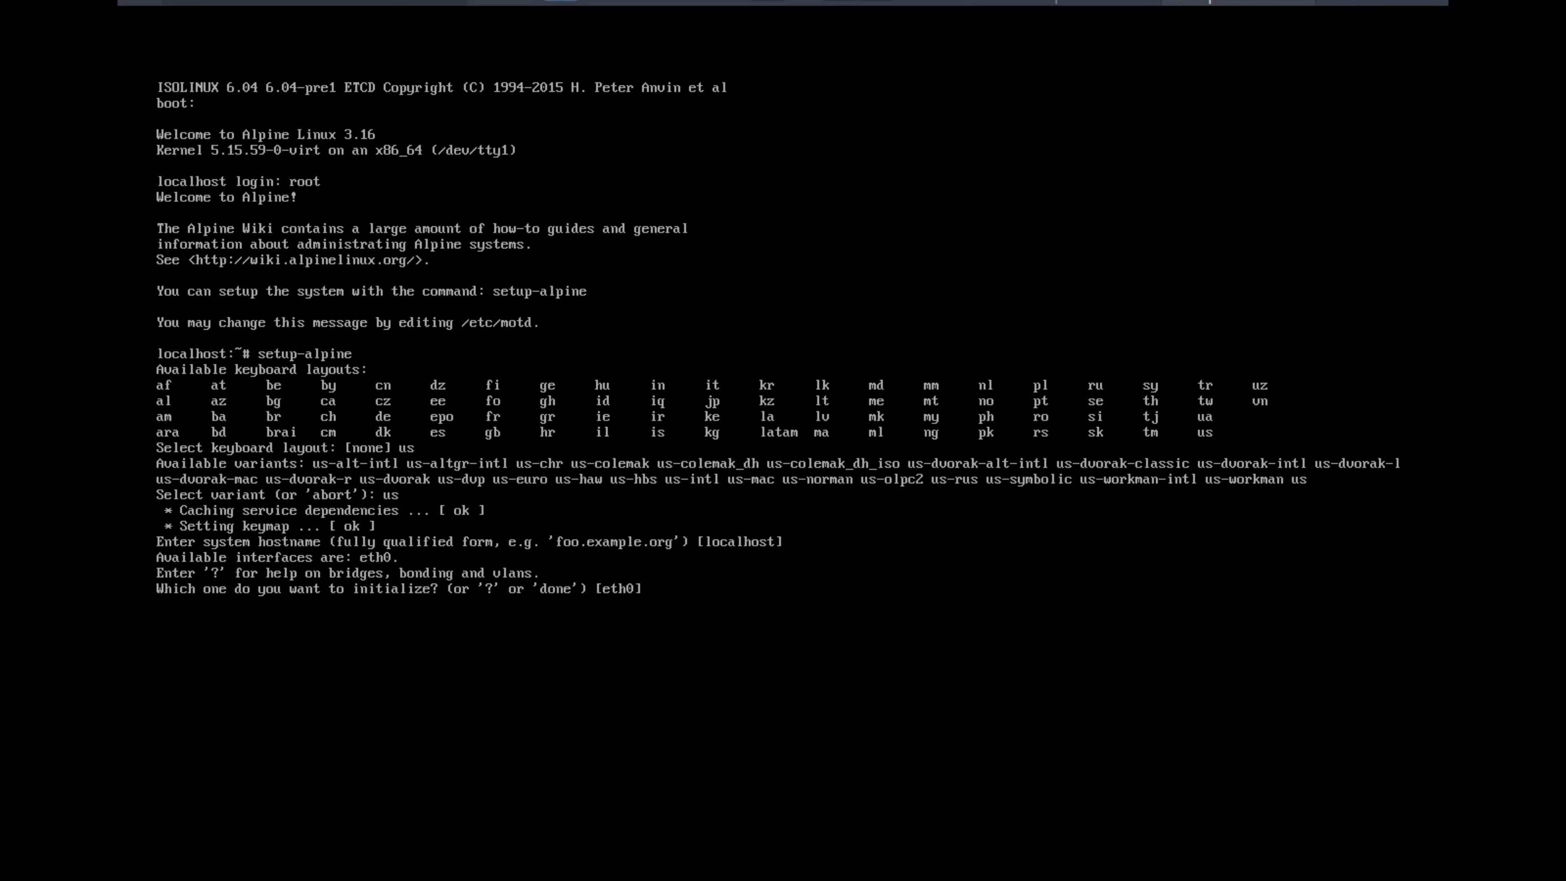
{"action": "key", "text": "Return"}
{"action": "key", "text": "Return"}
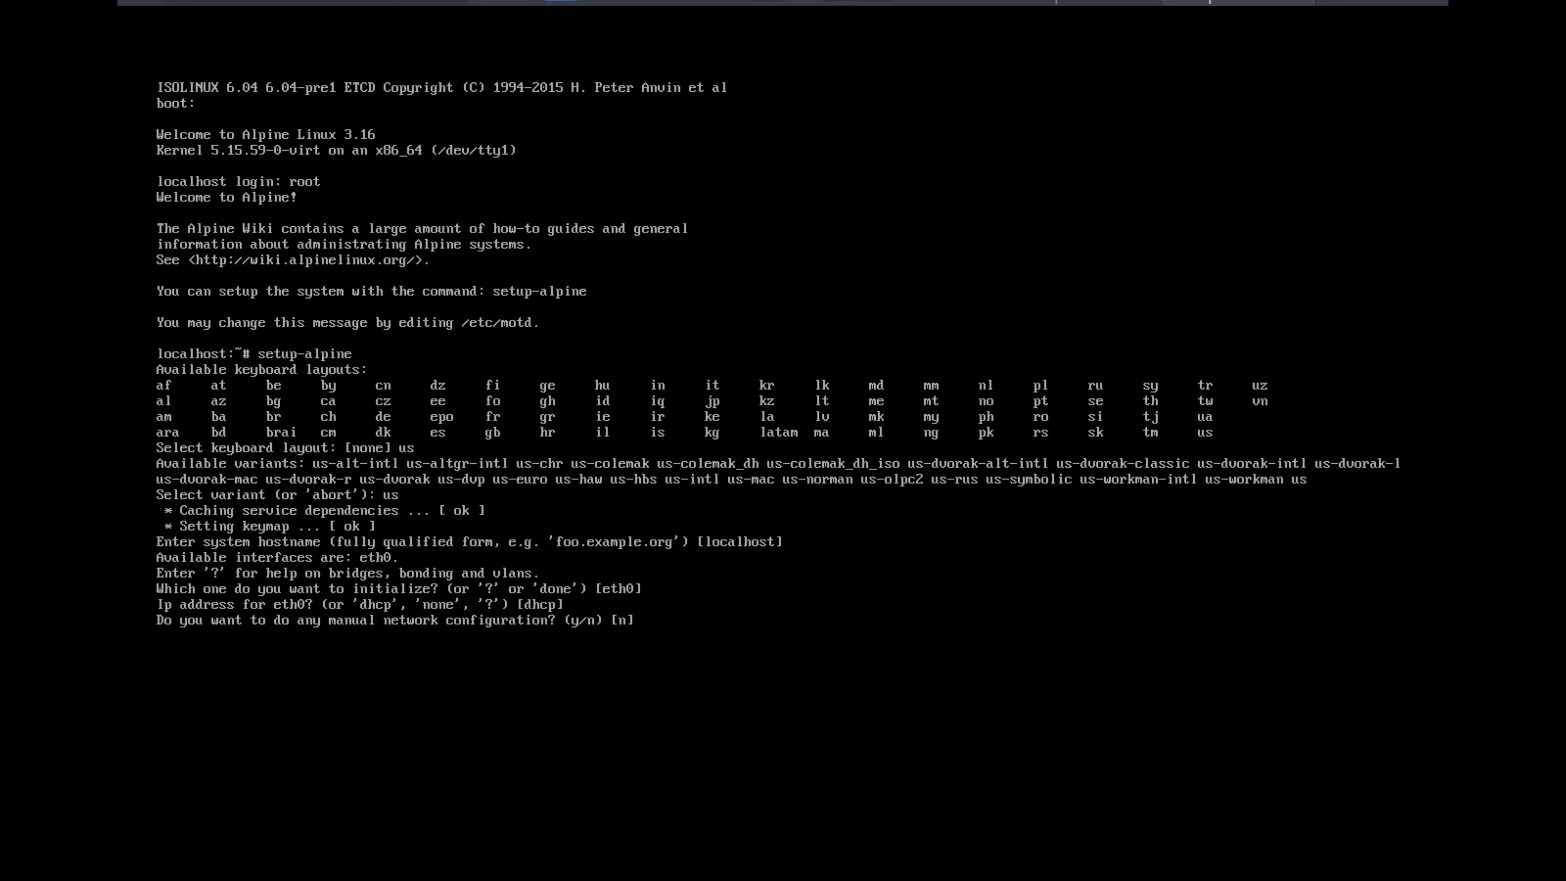
{"action": "key", "text": "Return"}
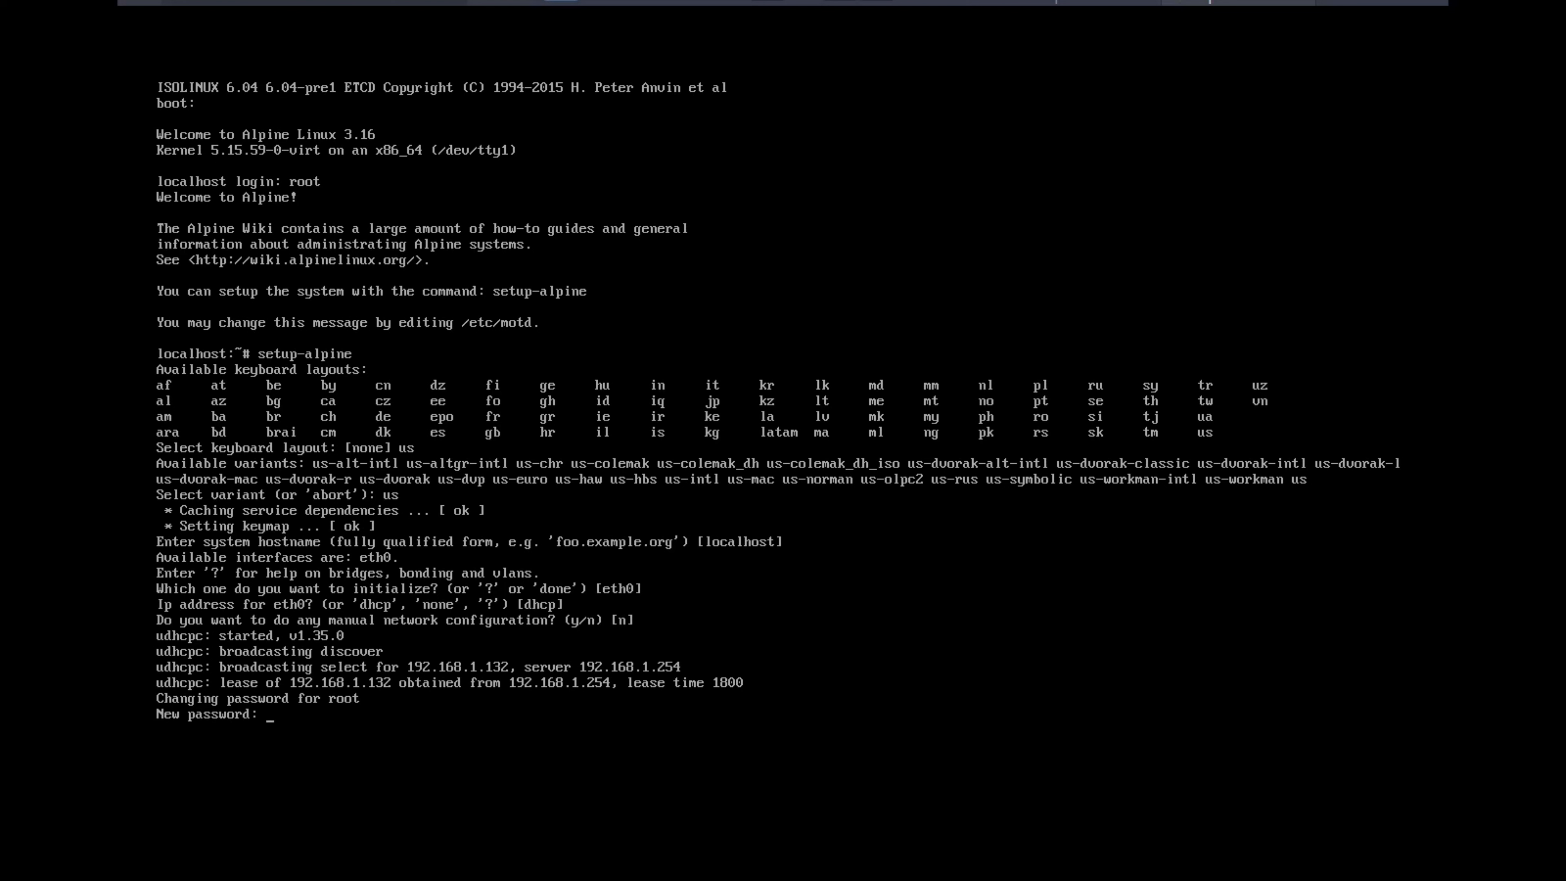
Enter the new root password and retype it to confirm
{"action": "key", "text": "Return"}
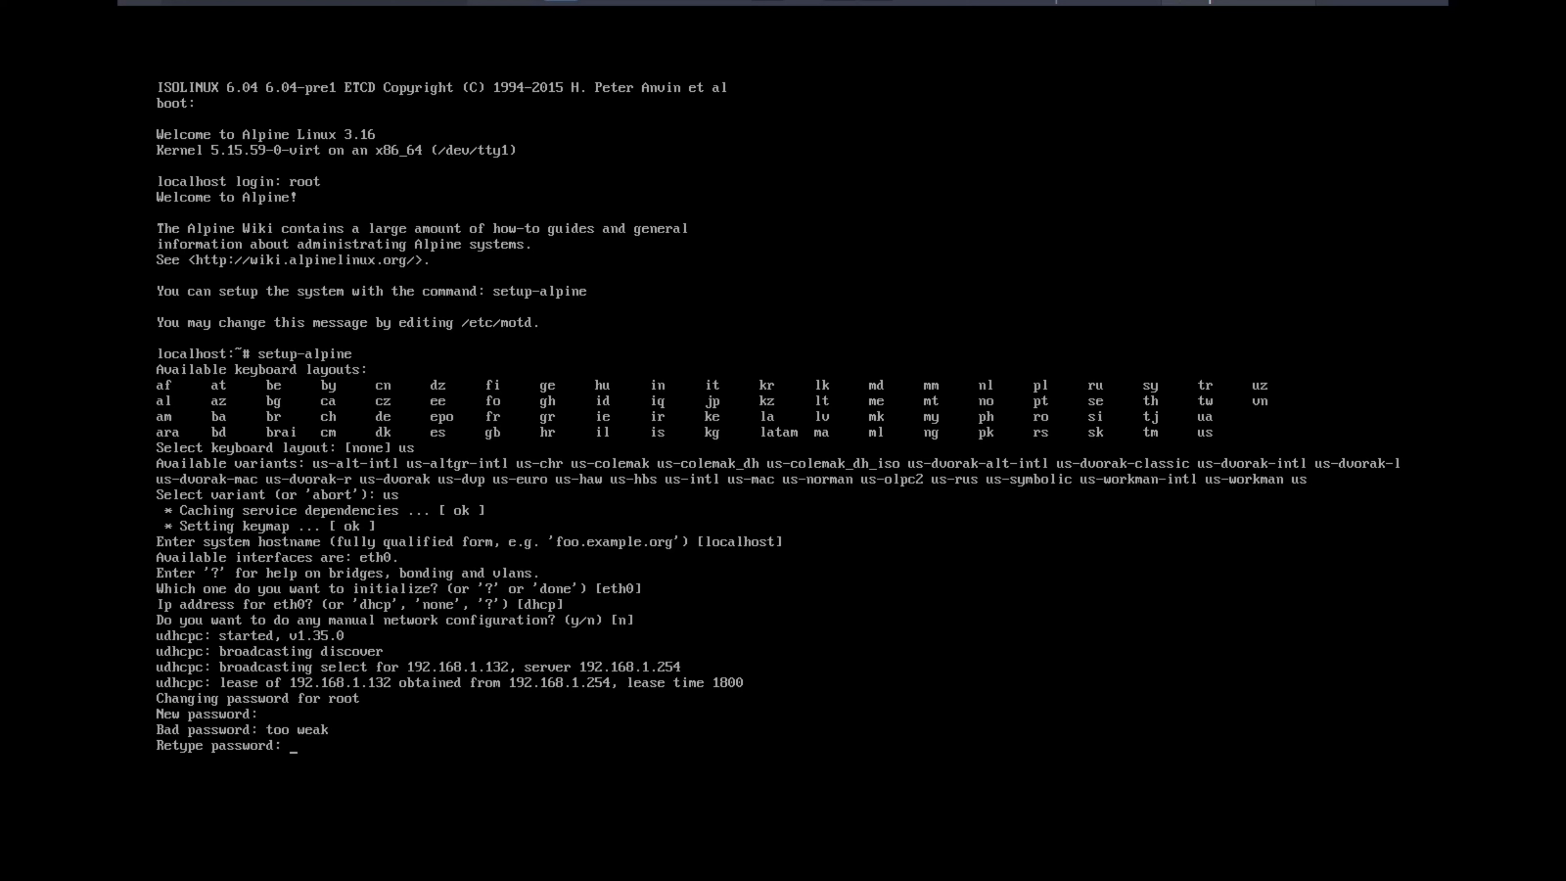
{"action": "key", "text": "Return"}
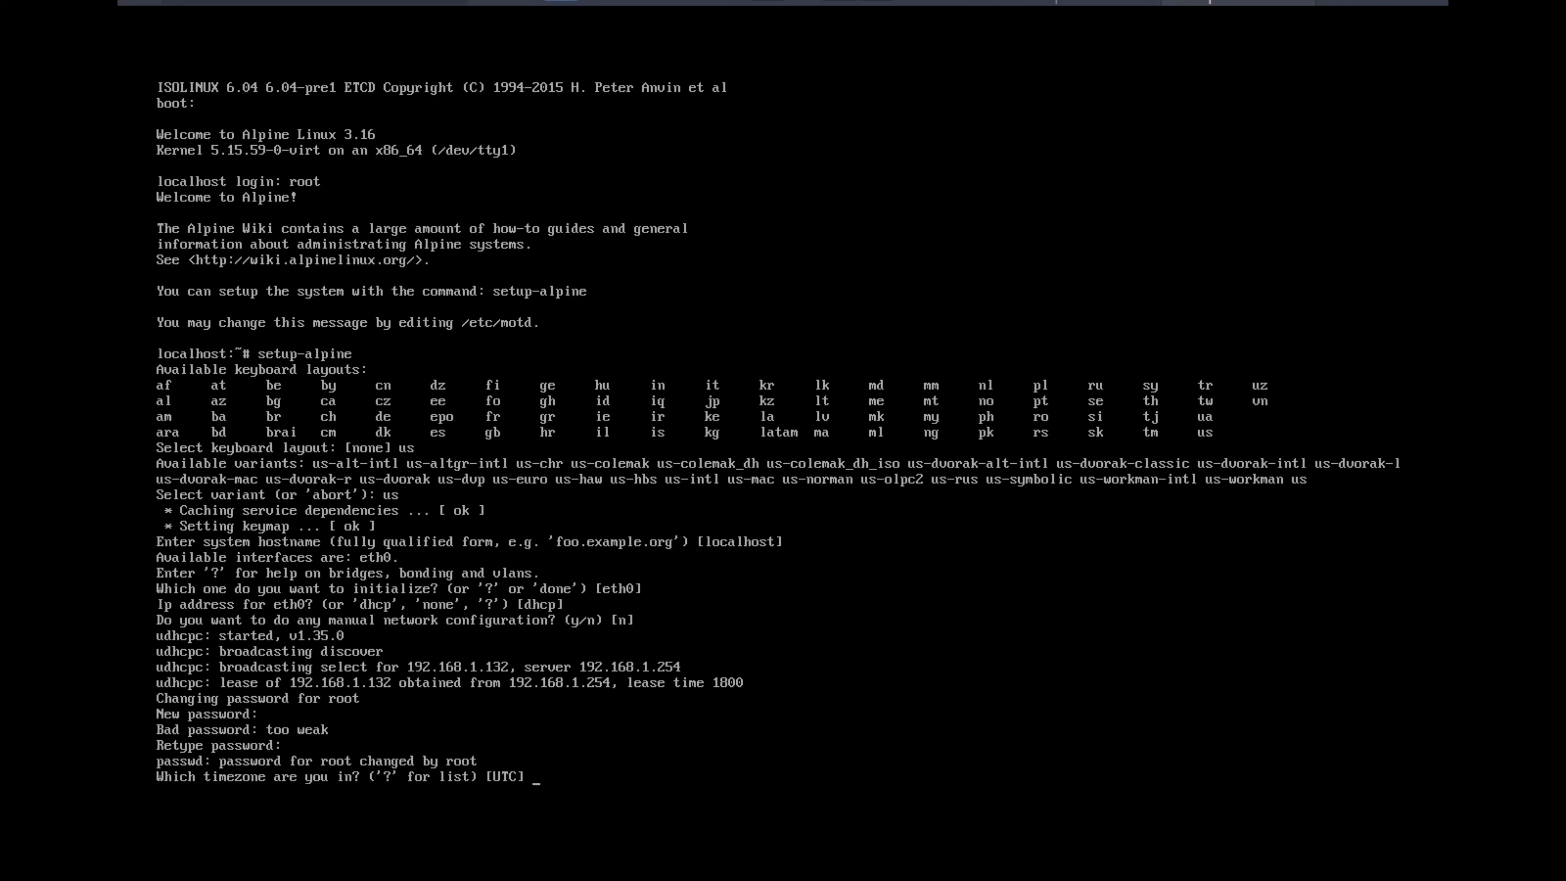
Accept the default UTC timezone, no proxy and the default time-service answer, and add package mirror 38
{"action": "key", "text": "Return"}
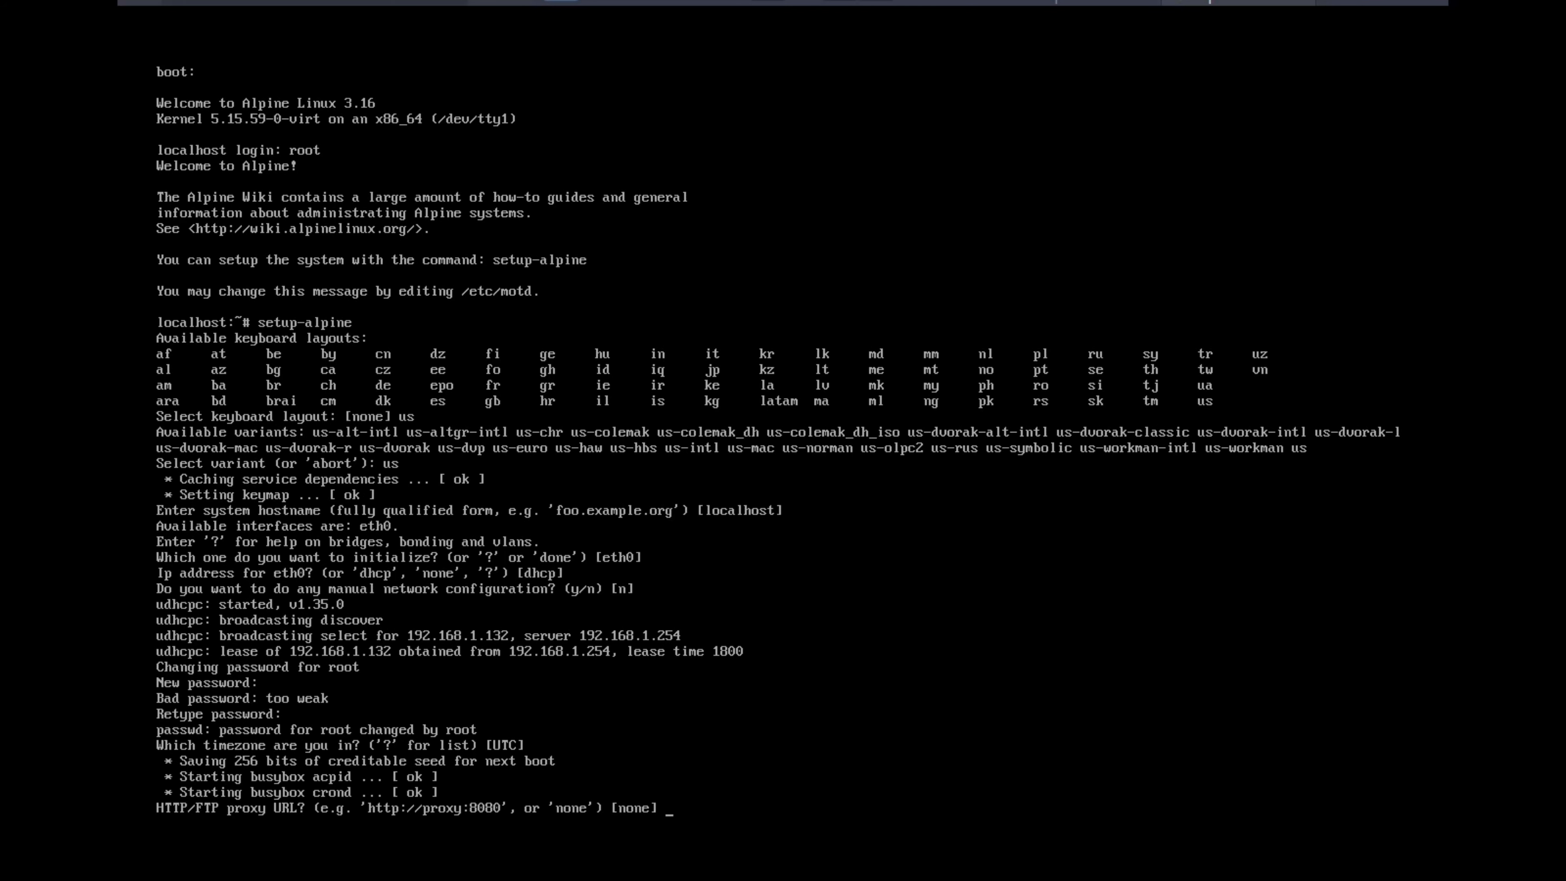
{"action": "key", "text": "Return"}
{"action": "key", "text": "Return"}
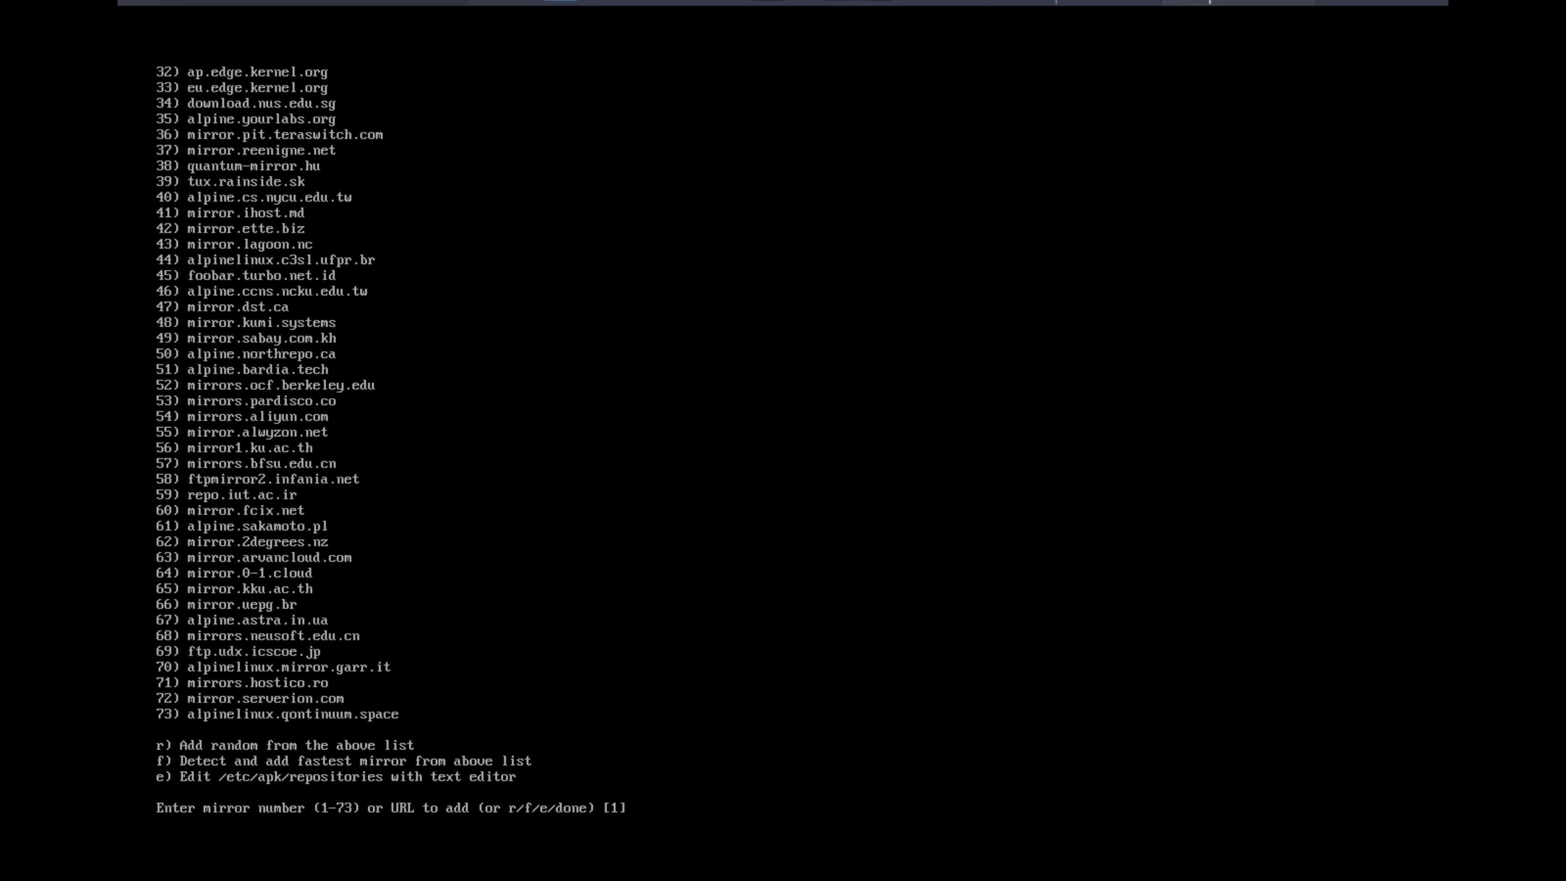
{"action": "type", "text": "38"}
{"action": "key", "text": "Return"}
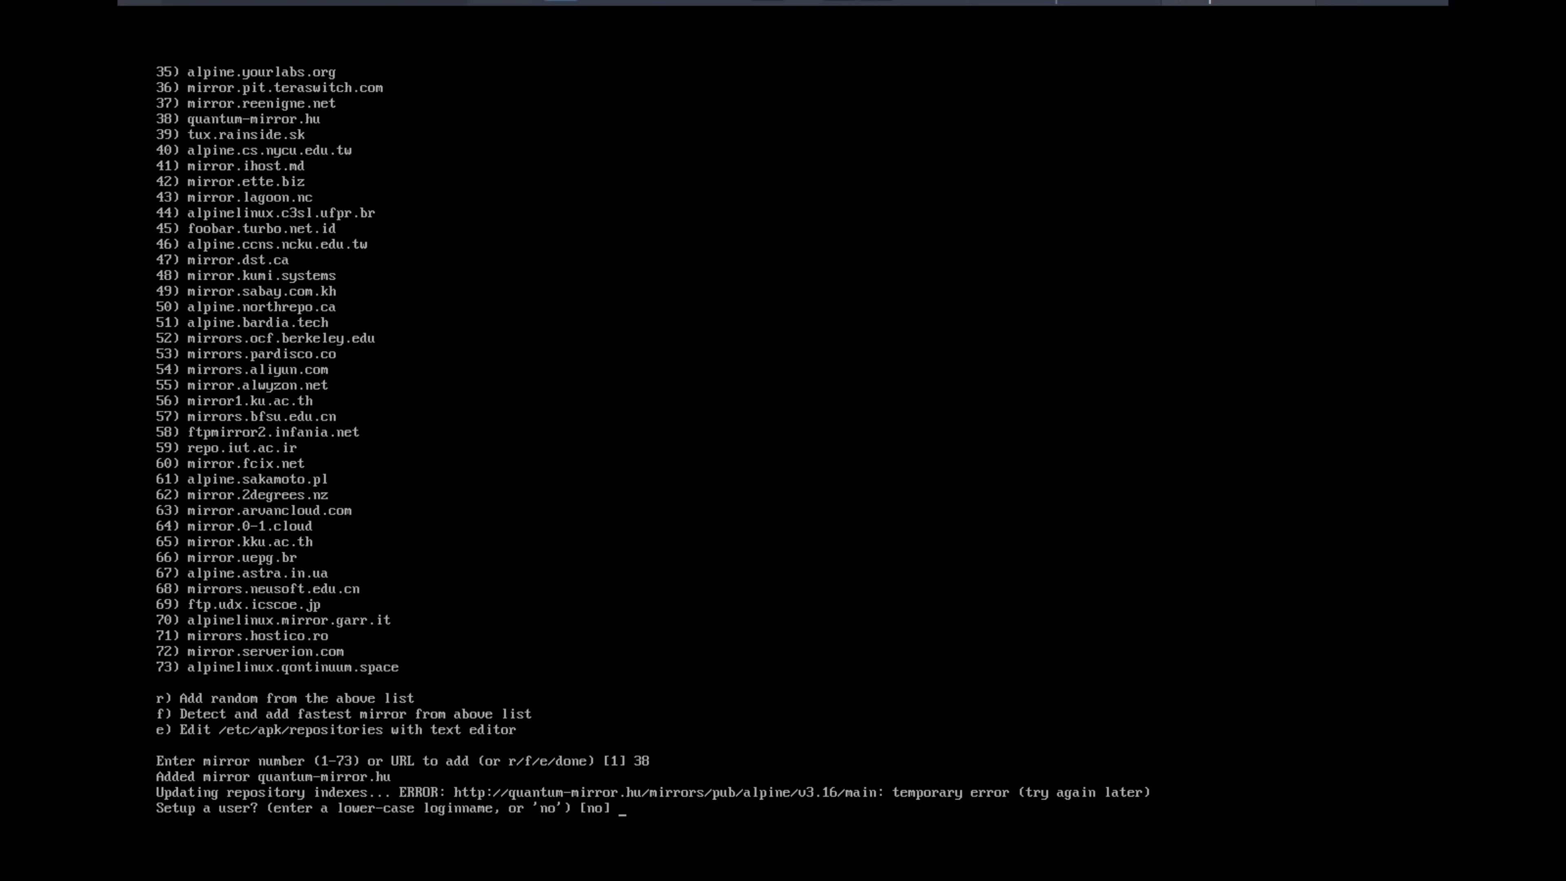
Set up a user with the login name alpine3 and the full name Alpine video
{"action": "type", "text": "lpim"}
{"action": "key", "text": "BackSpace"}
{"action": "type", "text": "ne3"}
{"action": "key", "text": "Return"}
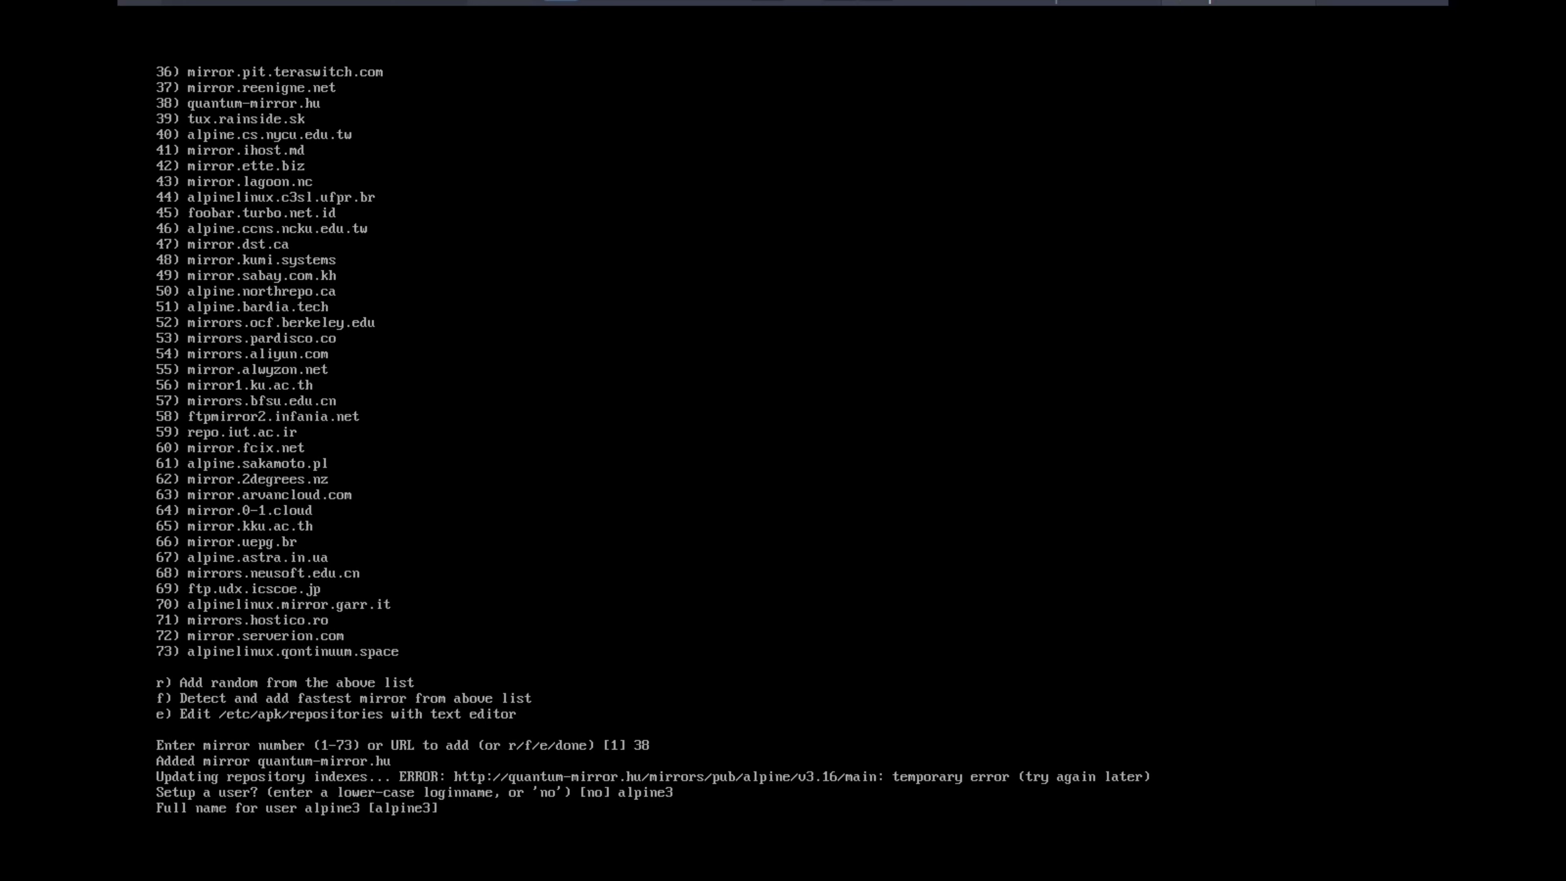
{"action": "type", "text": "Alpine video"}
{"action": "key", "text": "Return"}
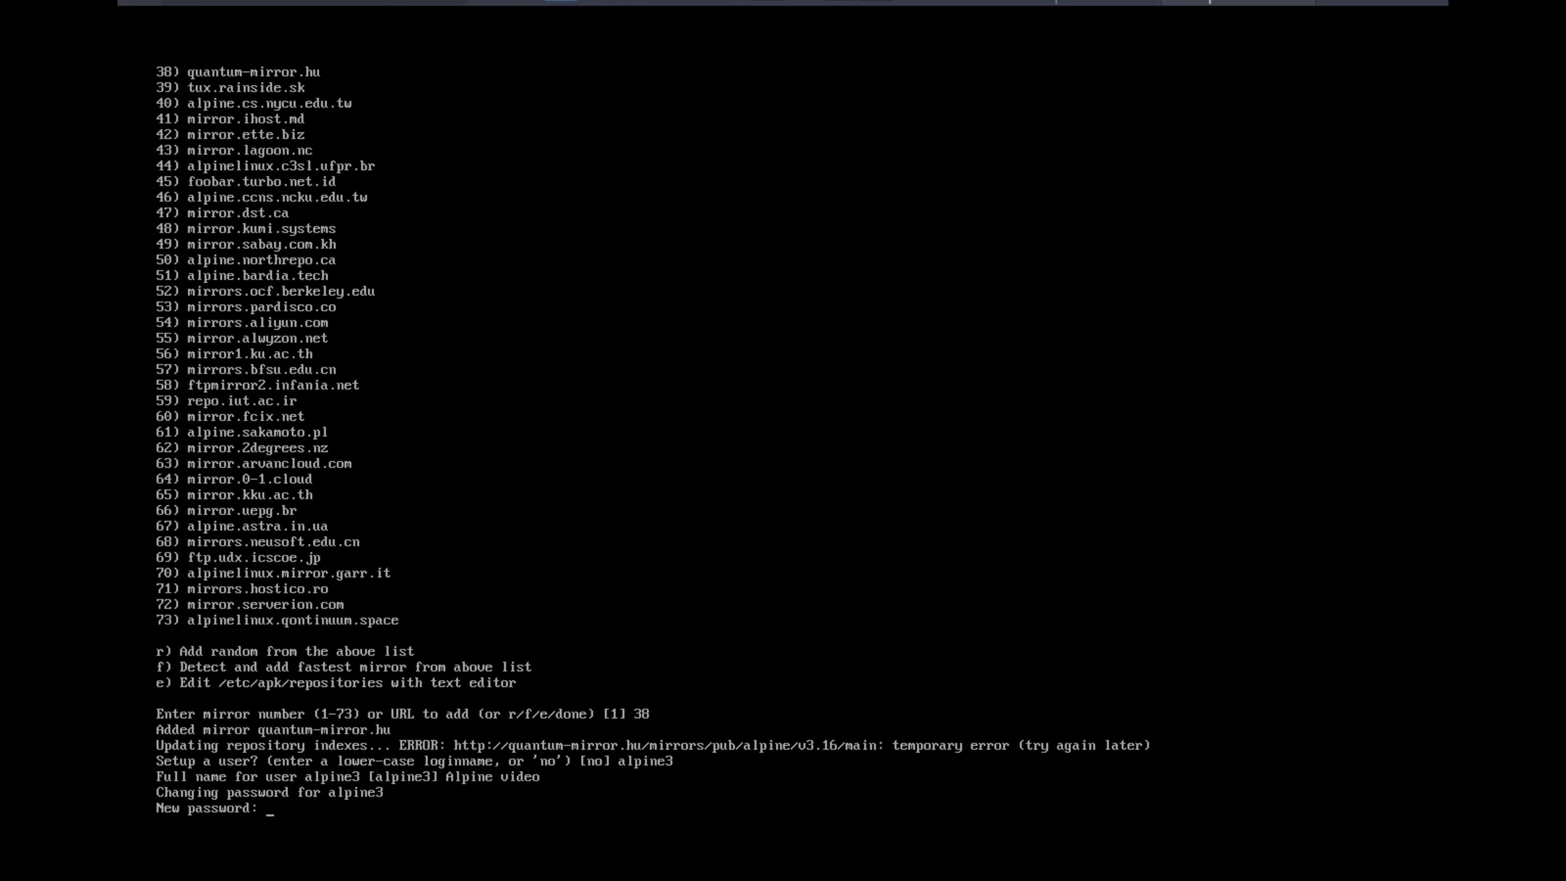
Enter and confirm the alpine3 account password, keeping the defaults of no SSH key and the openssh server
{"action": "key", "text": "Return"}
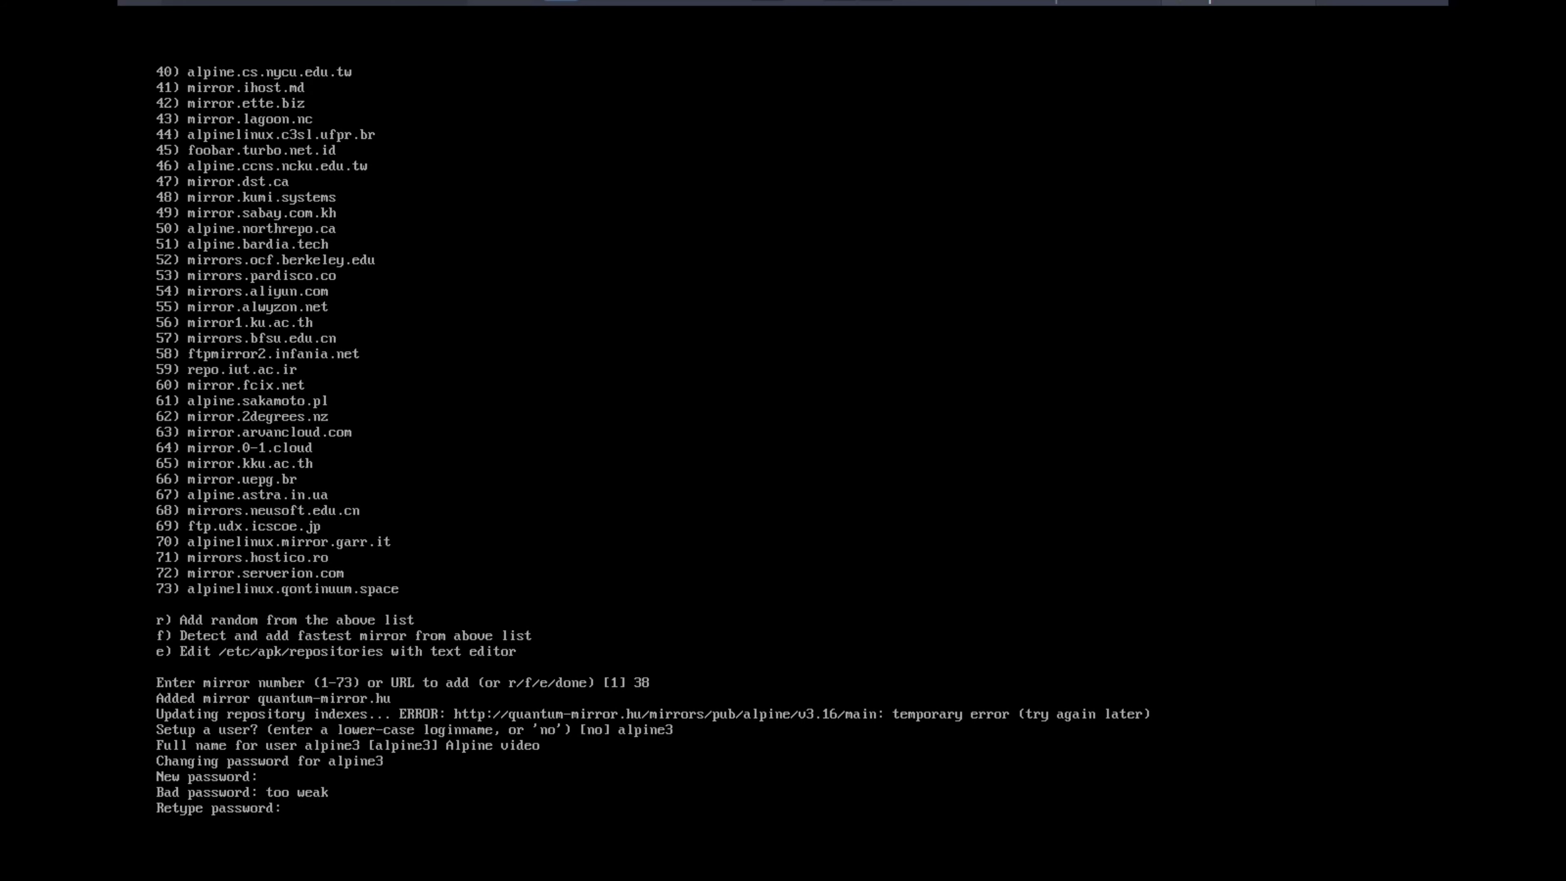
{"action": "key", "text": "Return"}
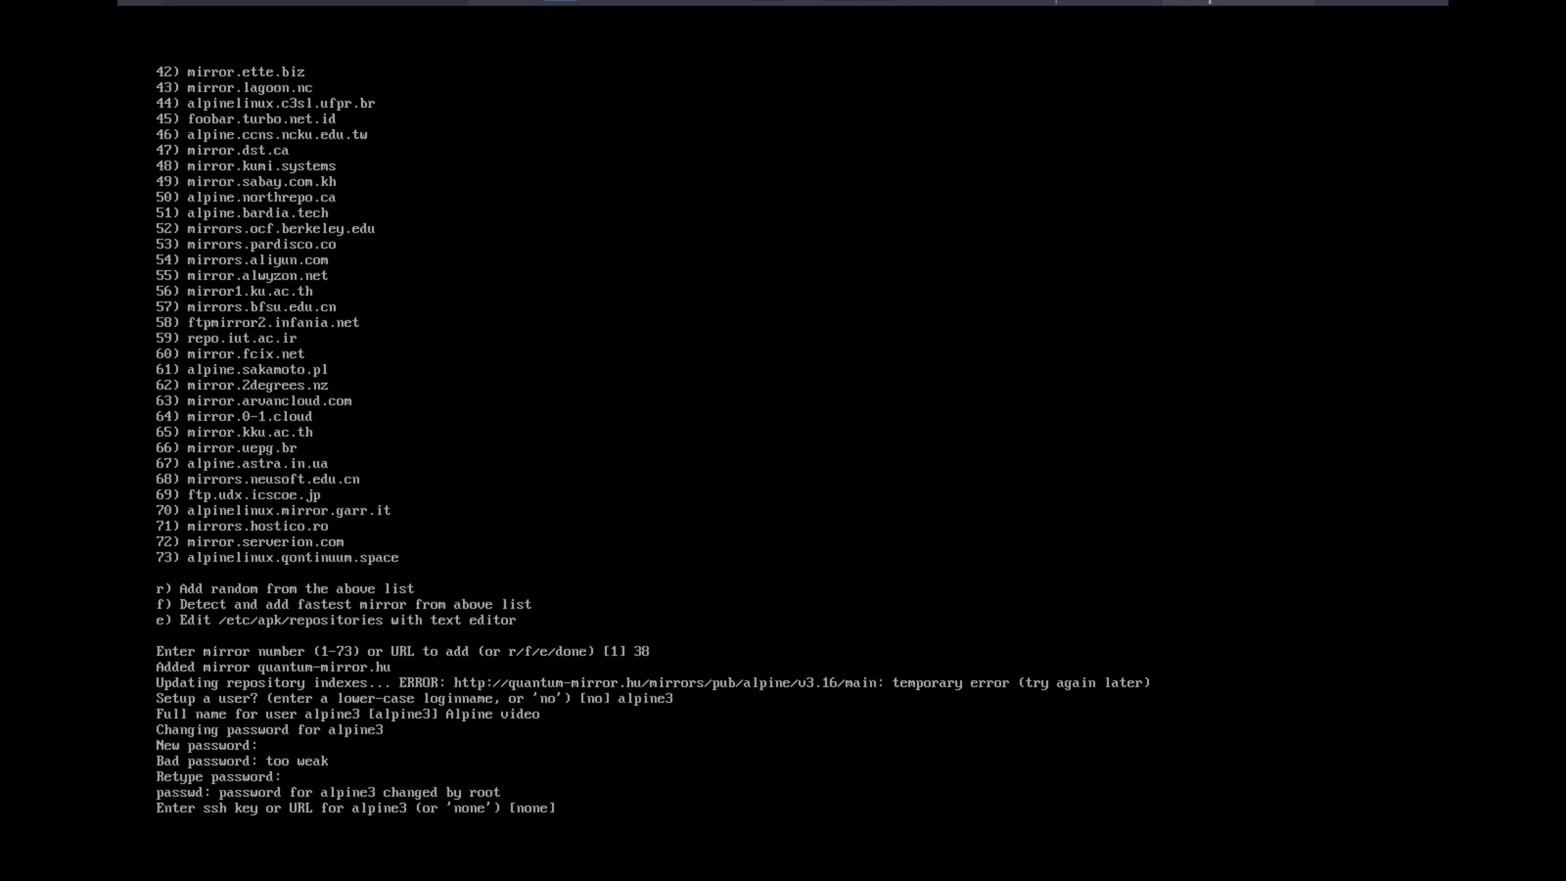
{"action": "key", "text": "Return"}
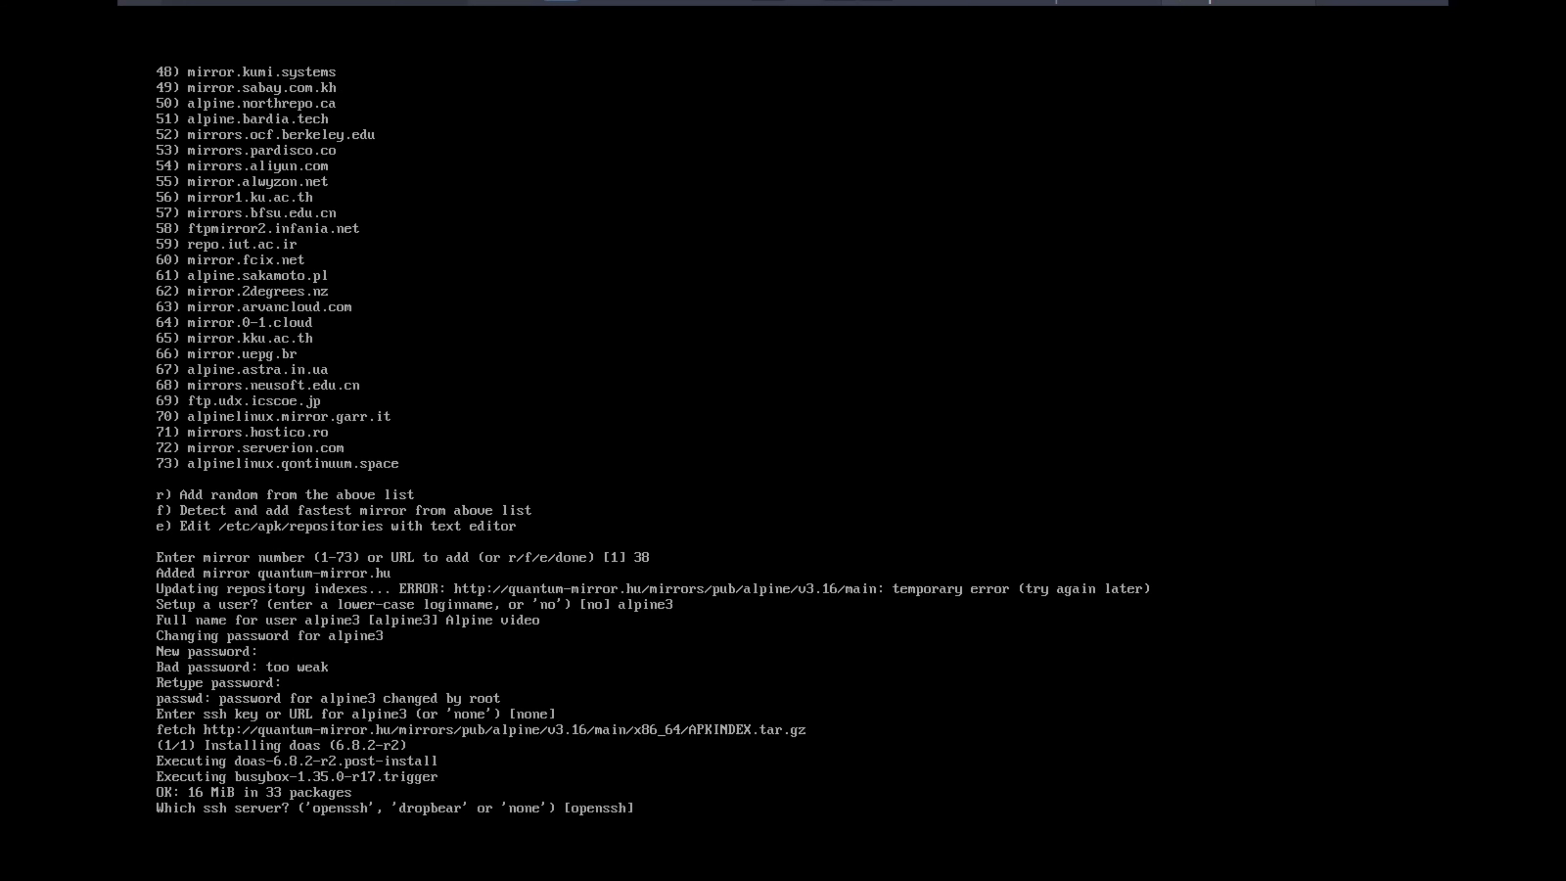
{"action": "key", "text": "Return"}
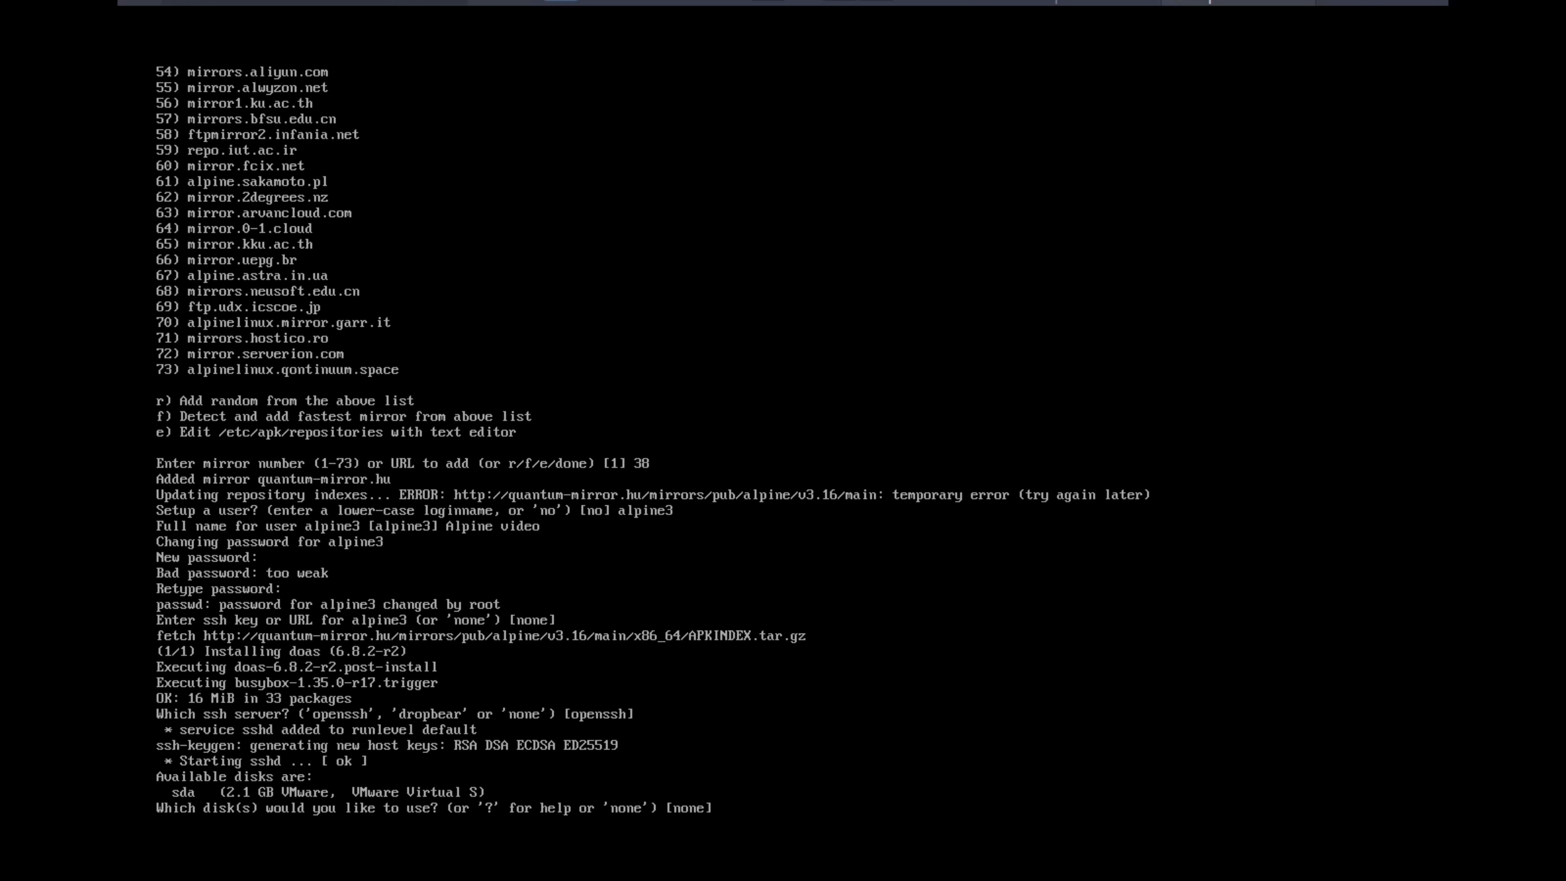
Install Alpine on disk sda in sys mode and agree to erase the disk
{"action": "type", "text": "sda"}
{"action": "key", "text": "Return"}
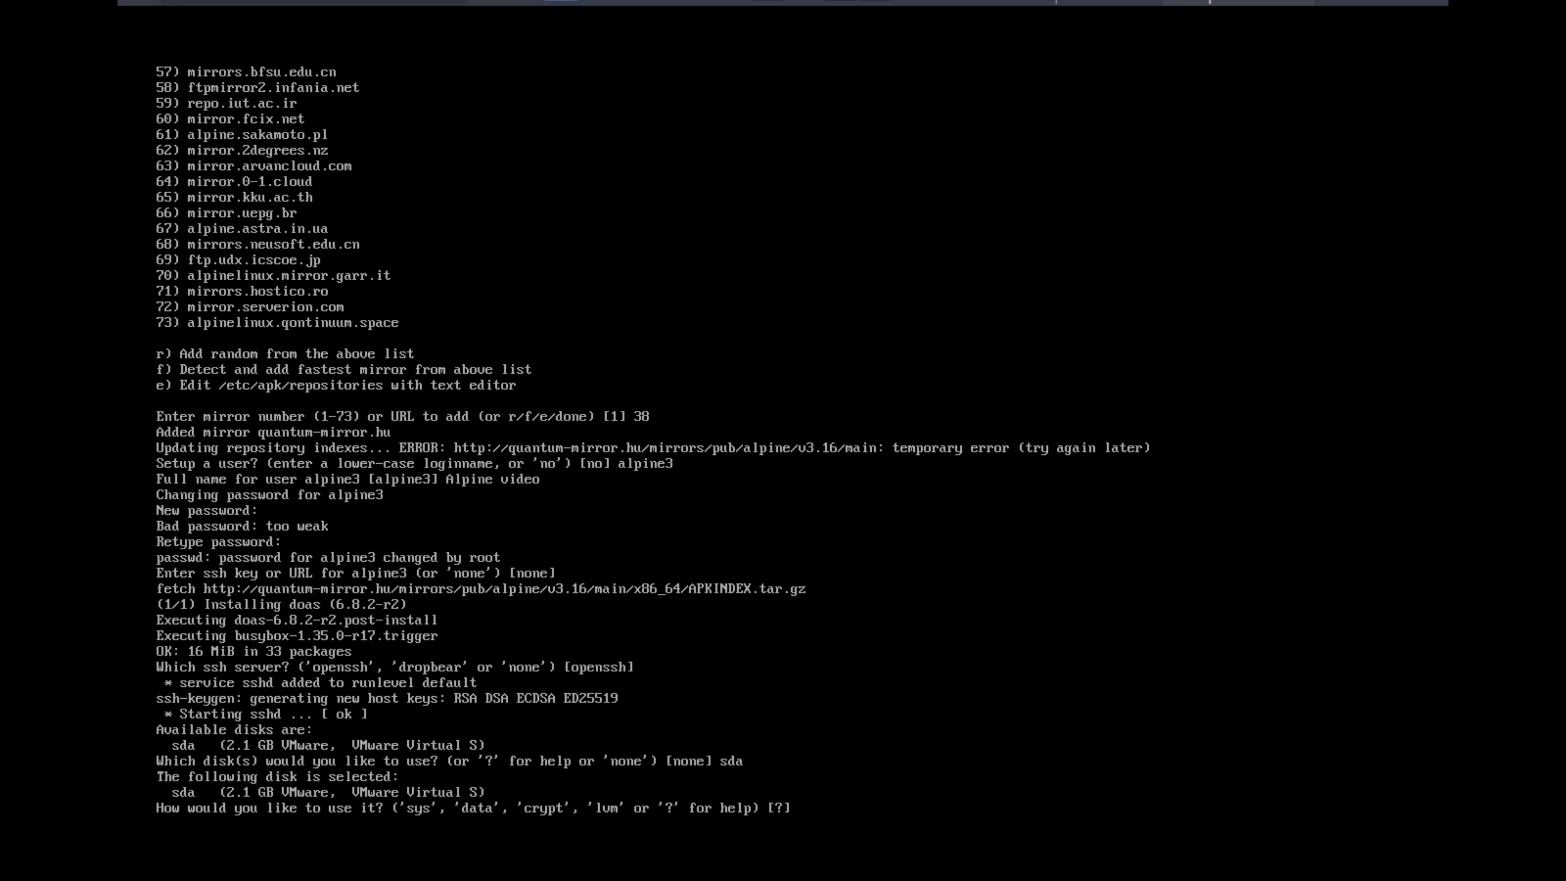
{"action": "type", "text": "sys"}
{"action": "key", "text": "Return"}
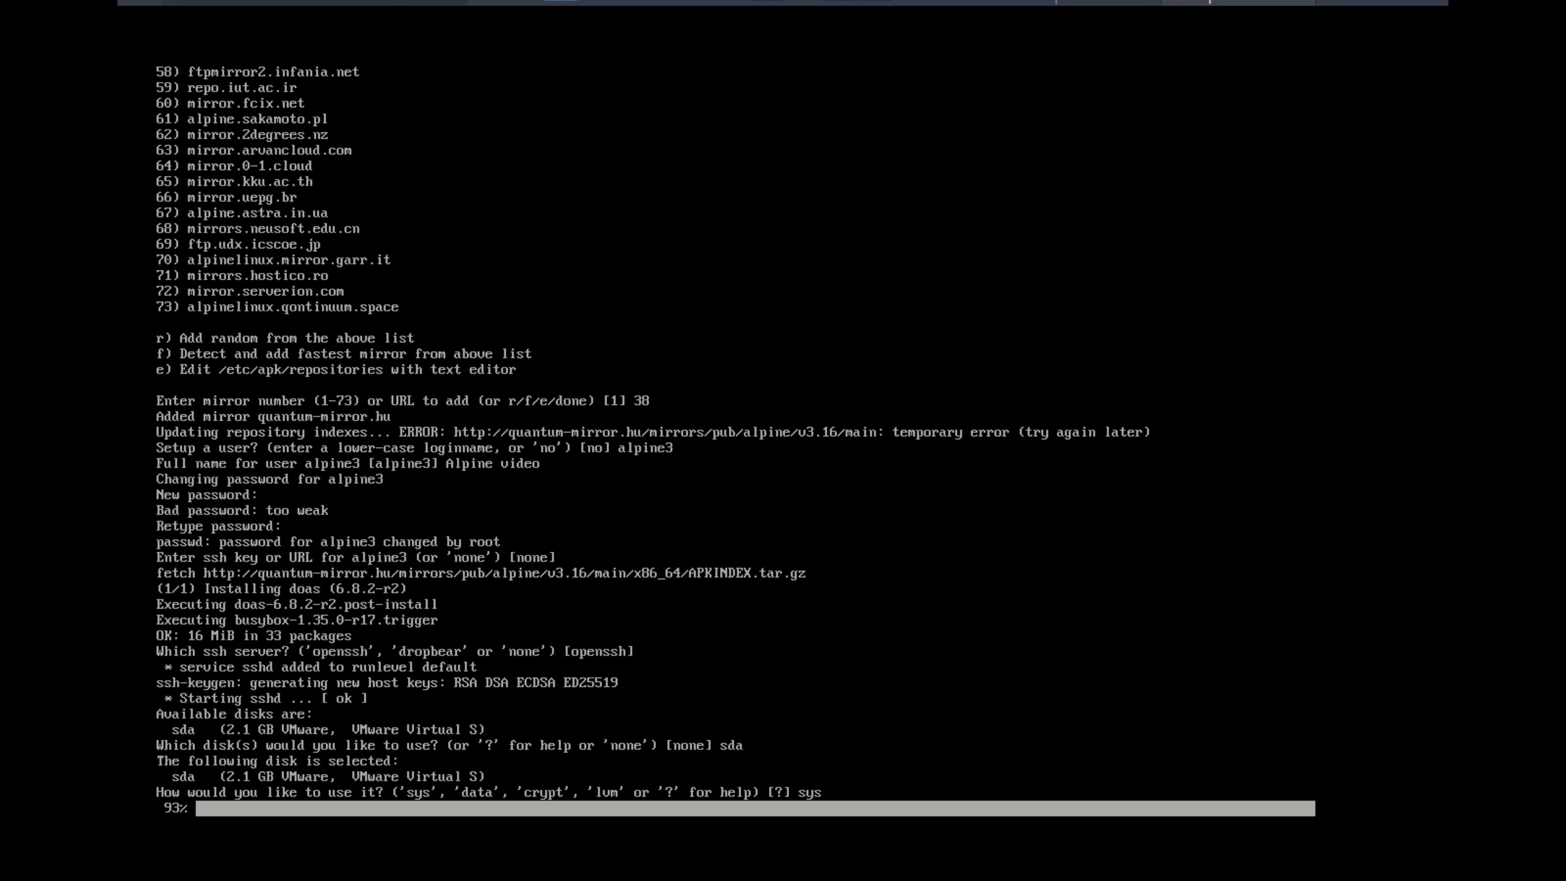
{"action": "type", "text": "y"}
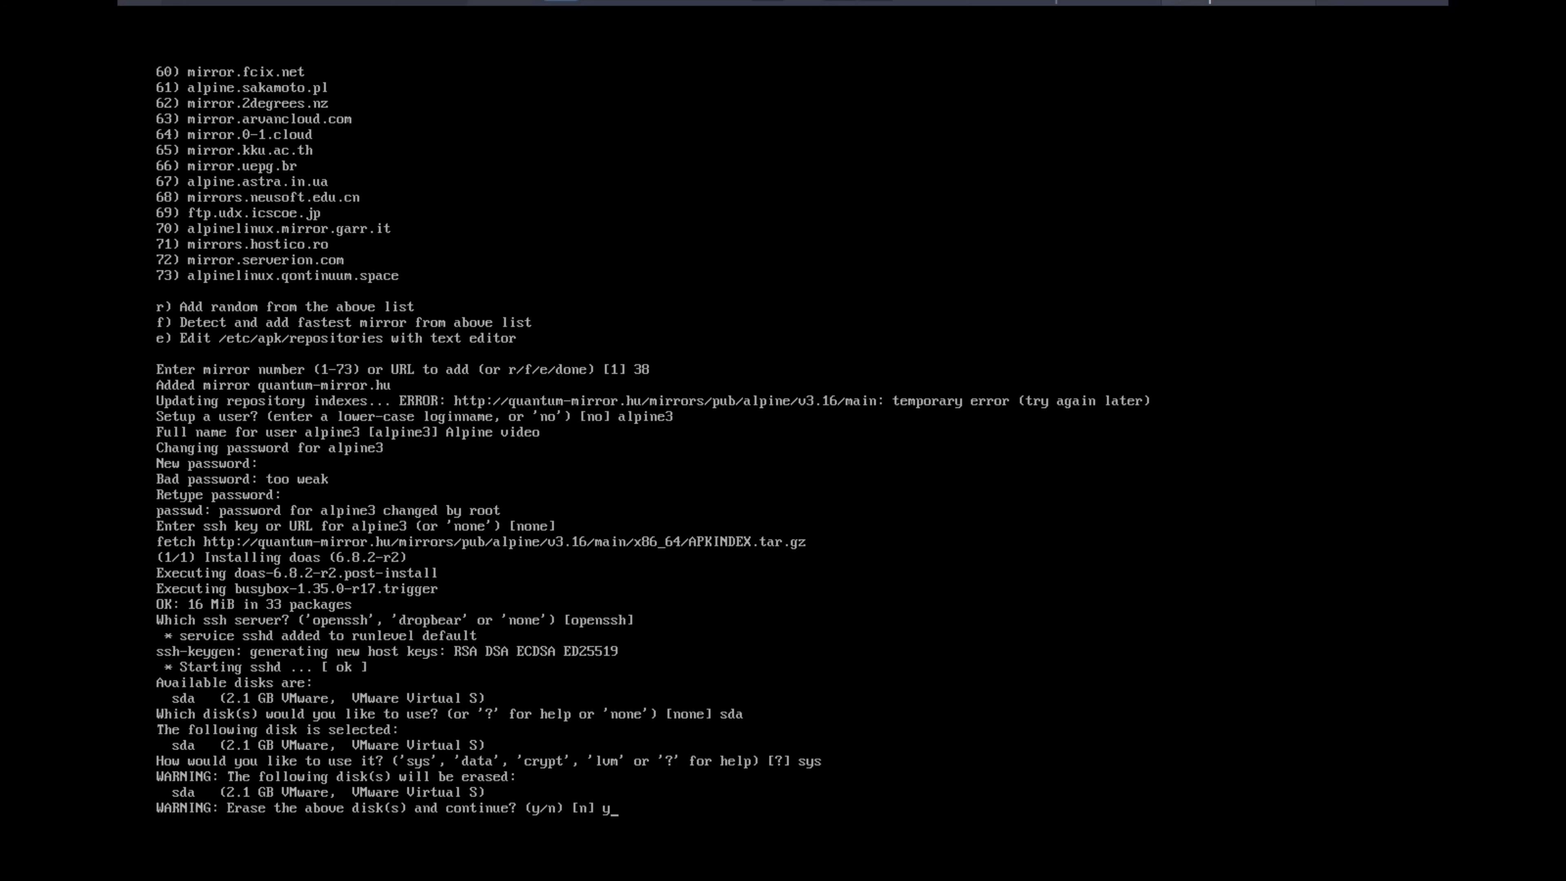
{"action": "key", "text": "Return"}
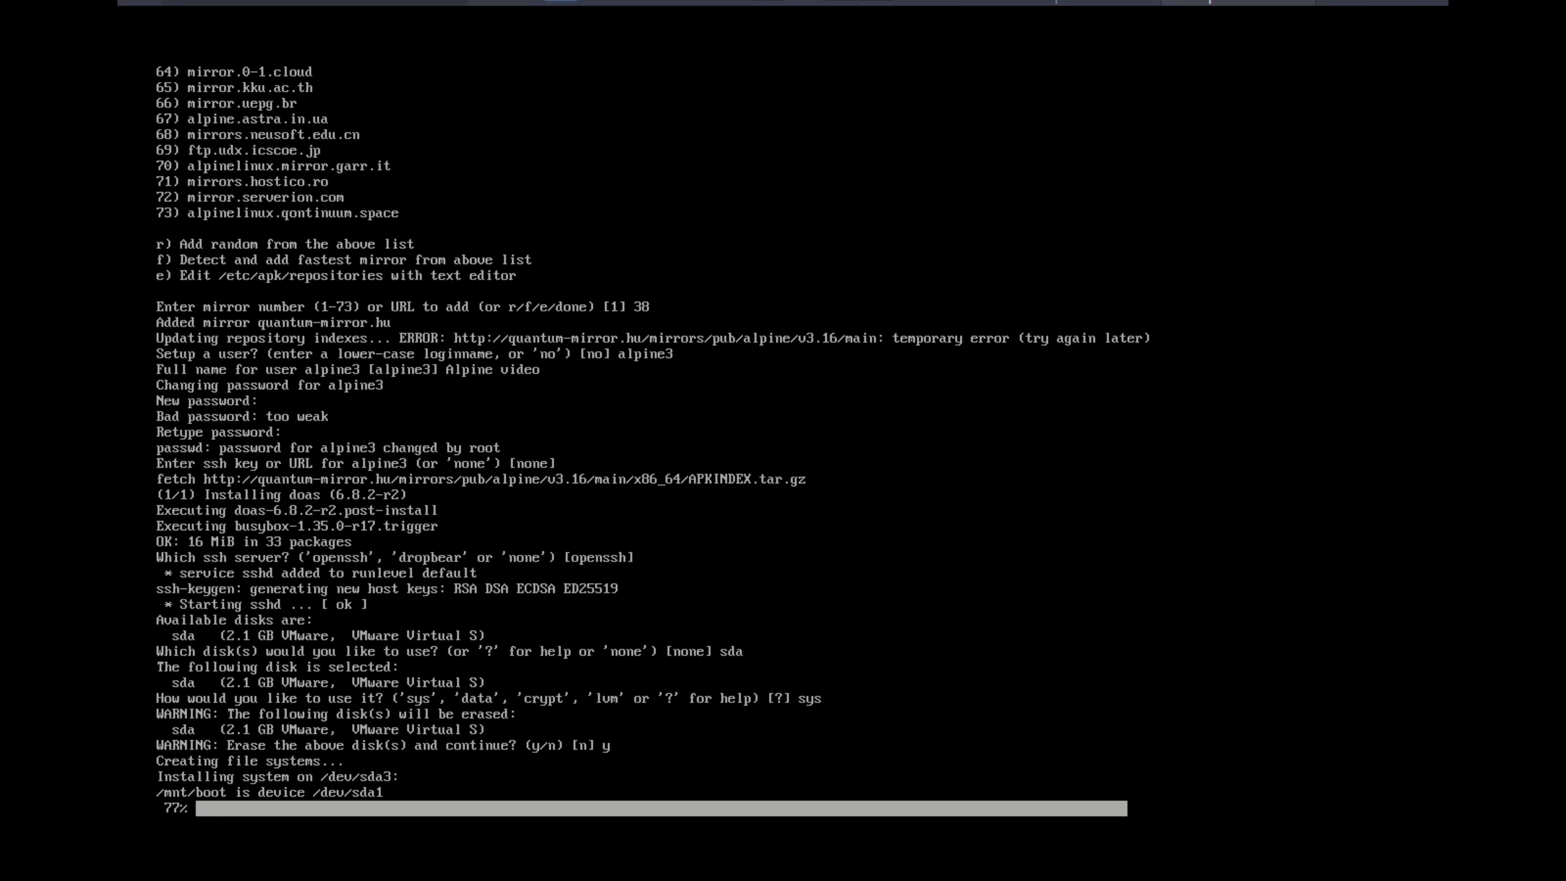
Check the end of the installer output outside full screen, return to full screen and reboot the system
{"action": "mouse_move", "coordinate": [573, 8]}
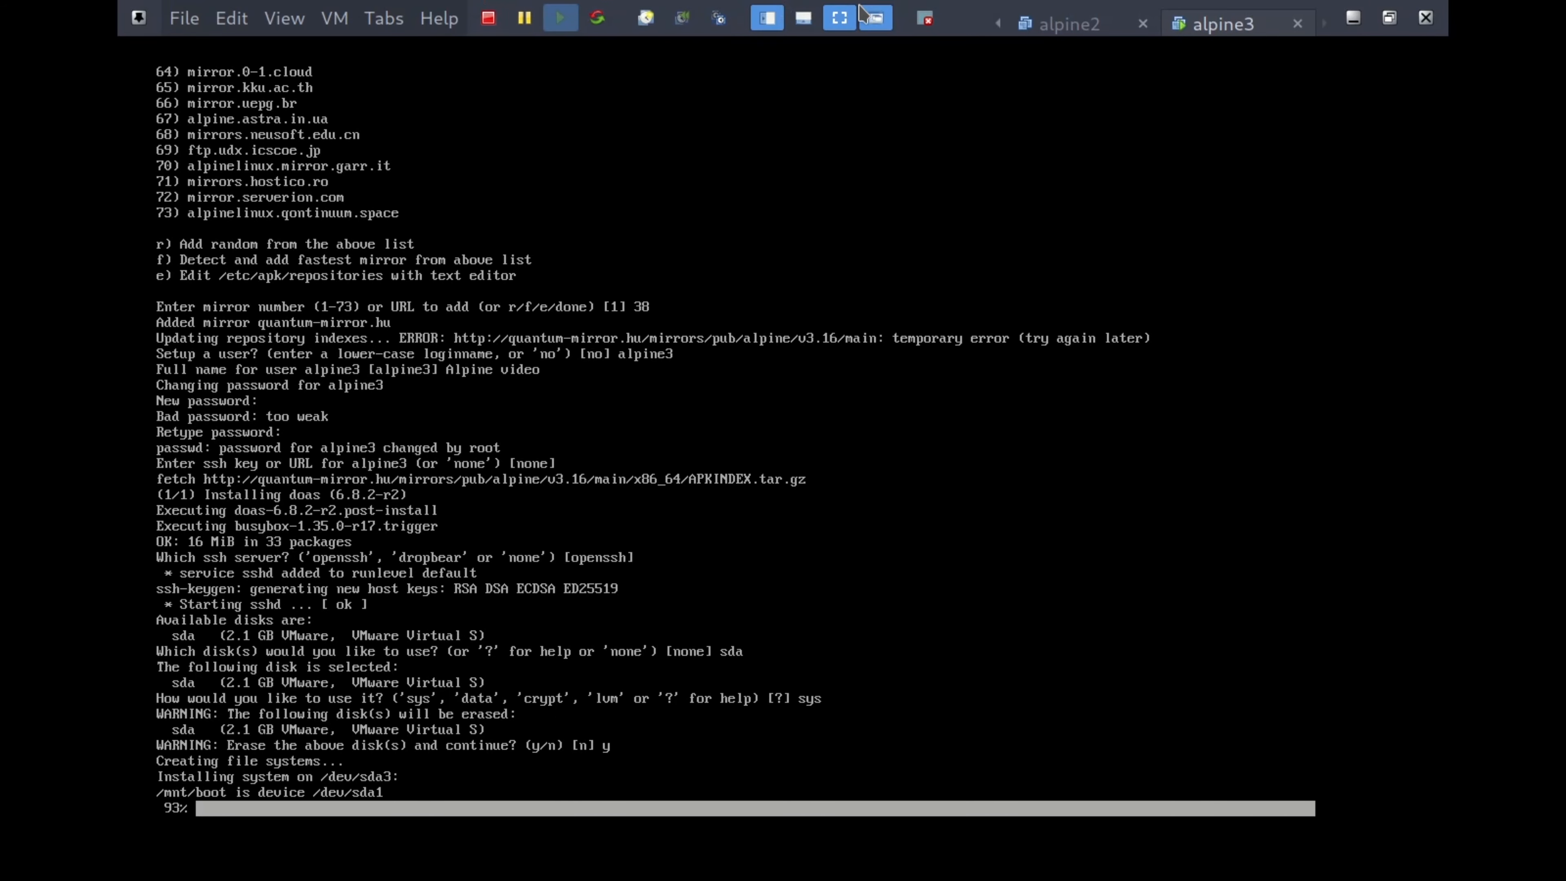
{"action": "left_click", "coordinate": [843, 25]}
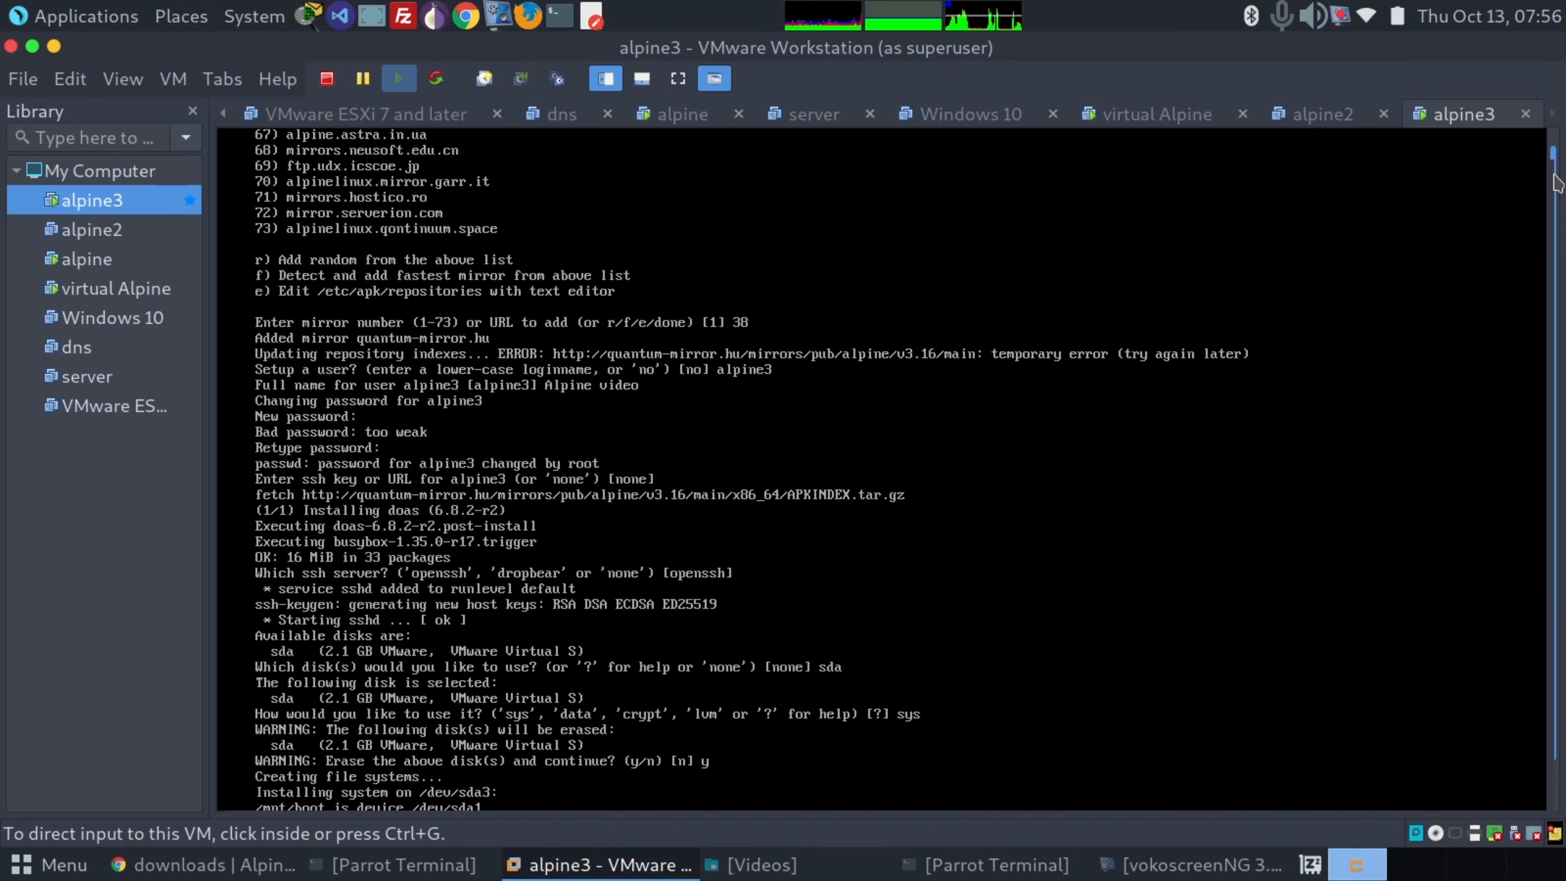
{"action": "left_click", "coordinate": [1535, 322]}
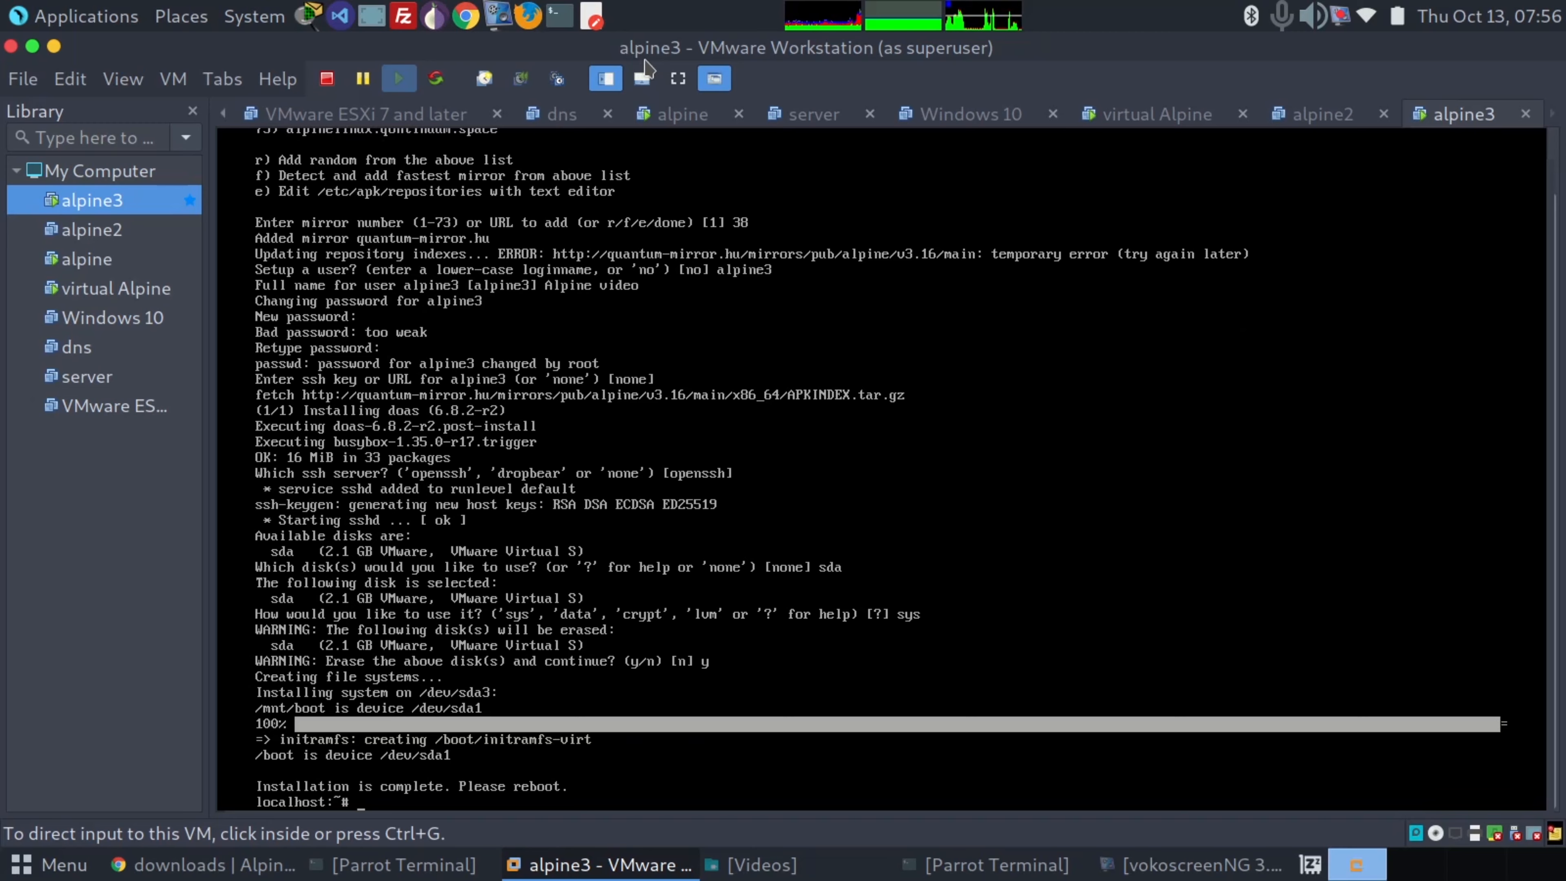
{"action": "left_click", "coordinate": [678, 78]}
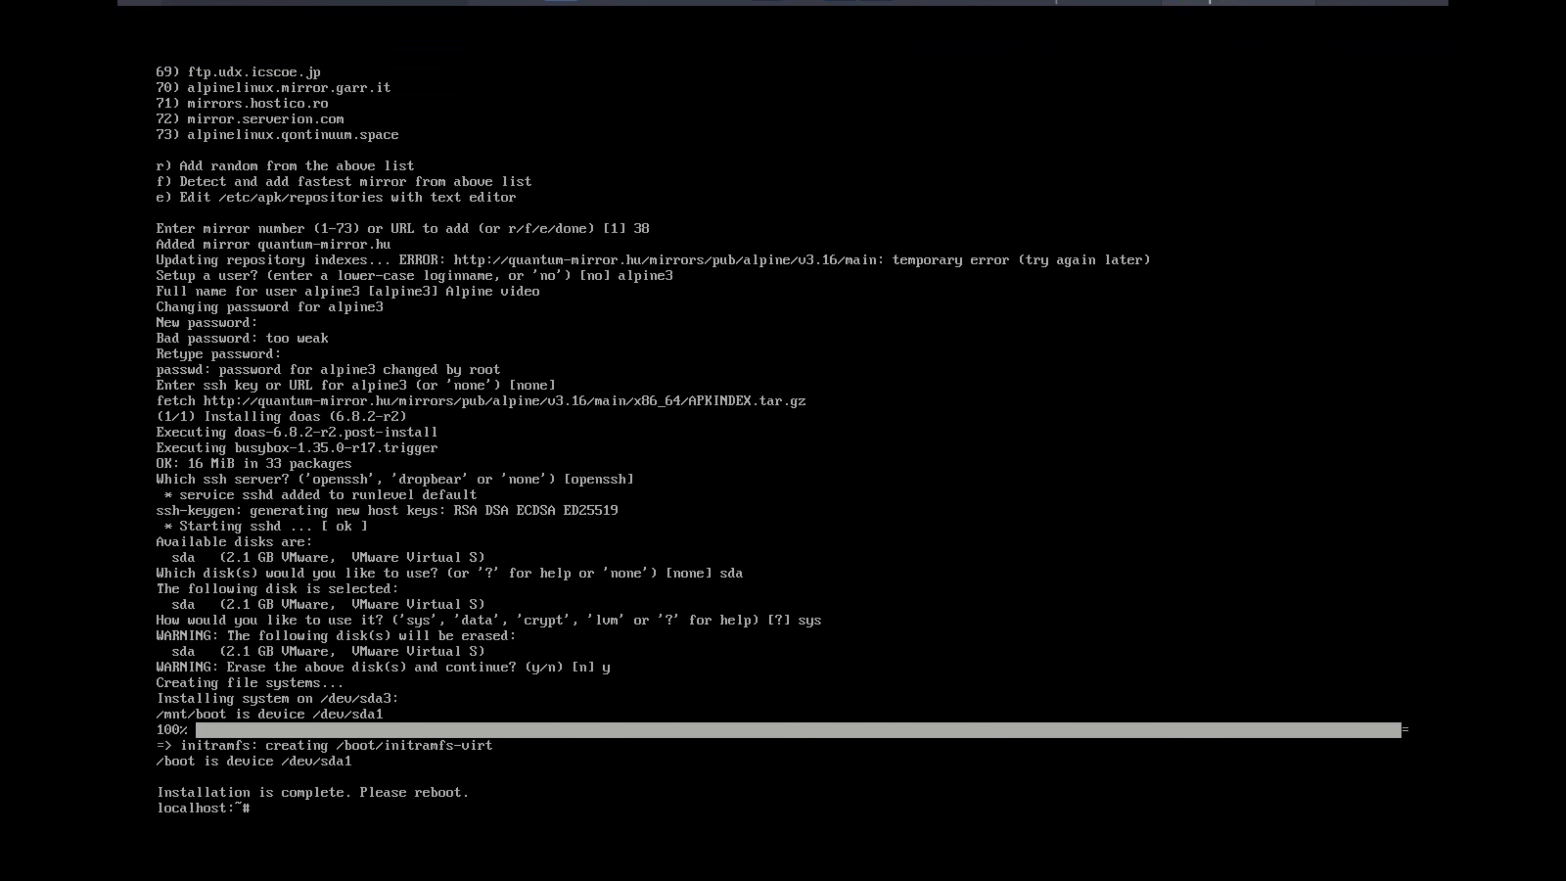
{"action": "type", "text": "reboot"}
{"action": "key", "text": "Return"}
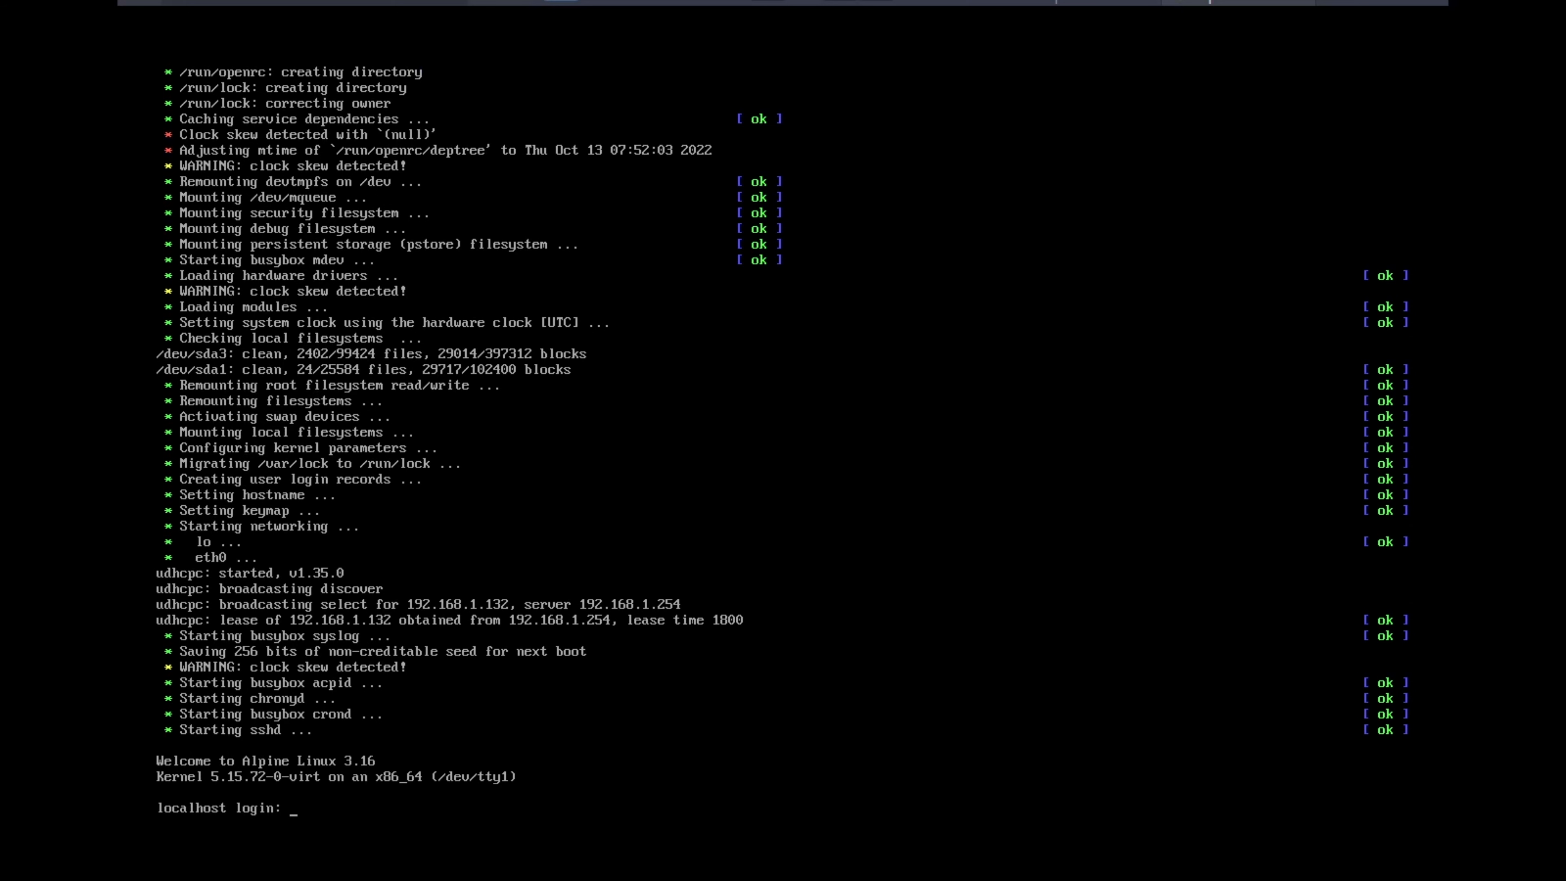
Log in to the installed system as root with the root password
{"action": "type", "text": "oot"}
{"action": "key", "text": "Return"}
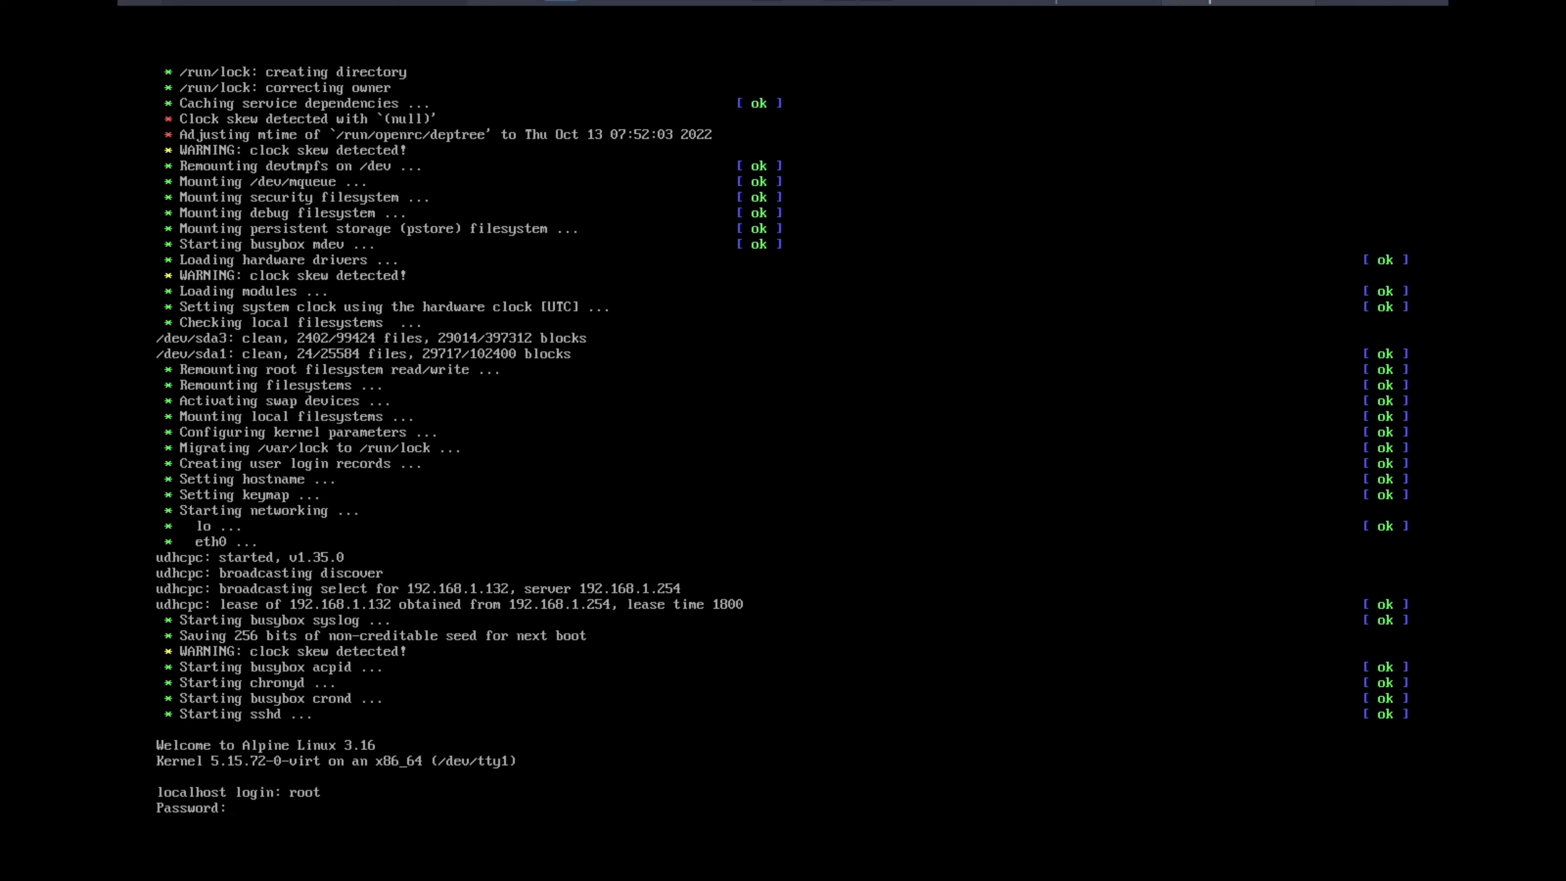
{"action": "key", "text": "Return"}
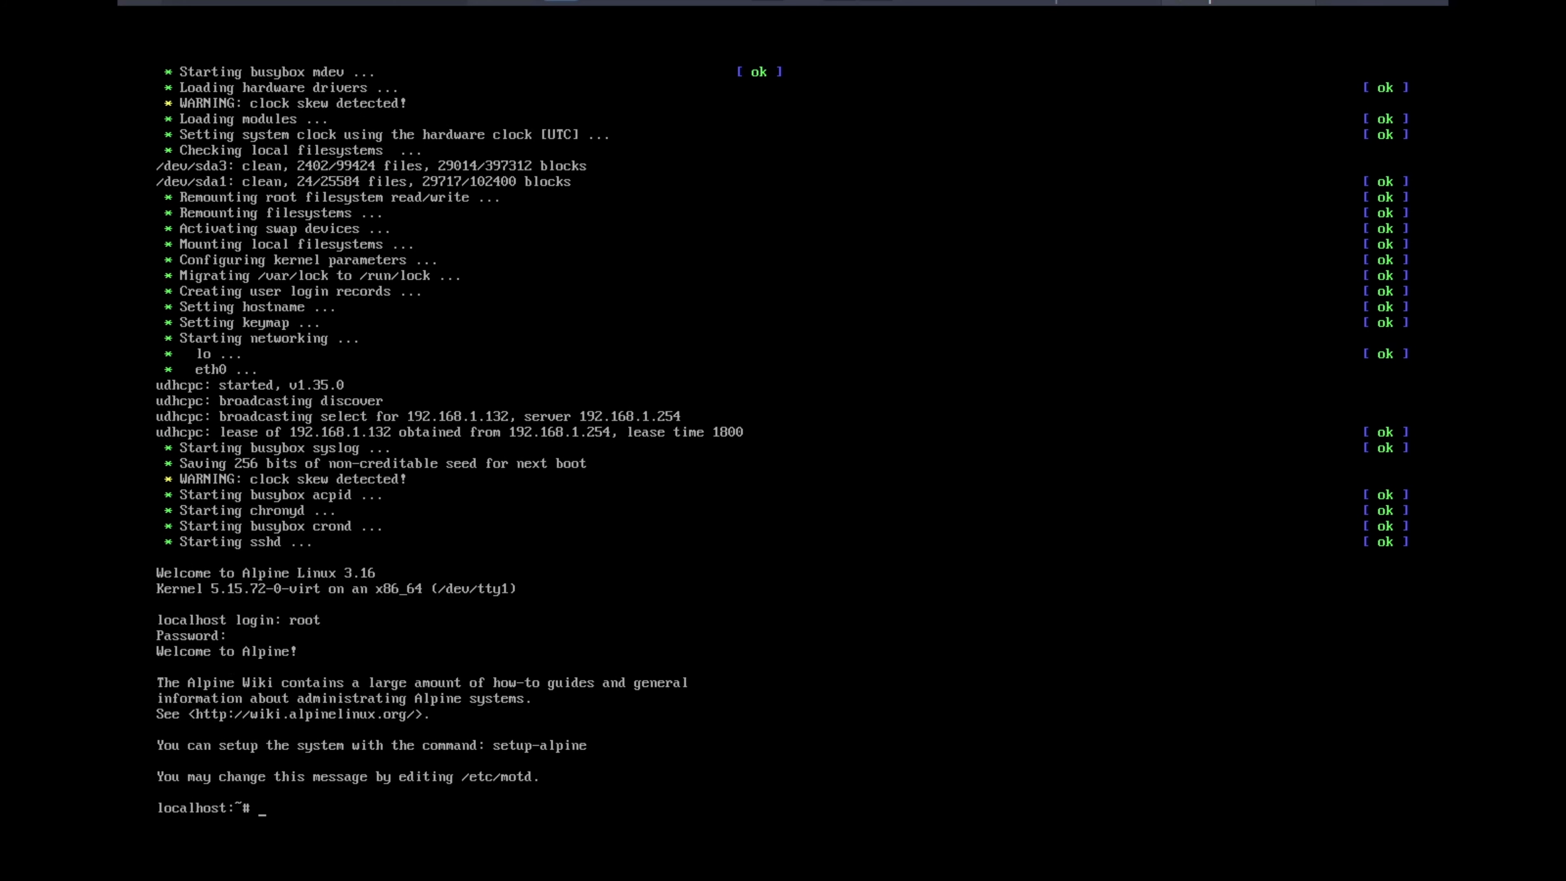
Install the nano editor with the command apk add nano
{"action": "type", "text": "apk add nano"}
{"action": "key", "text": "Return"}
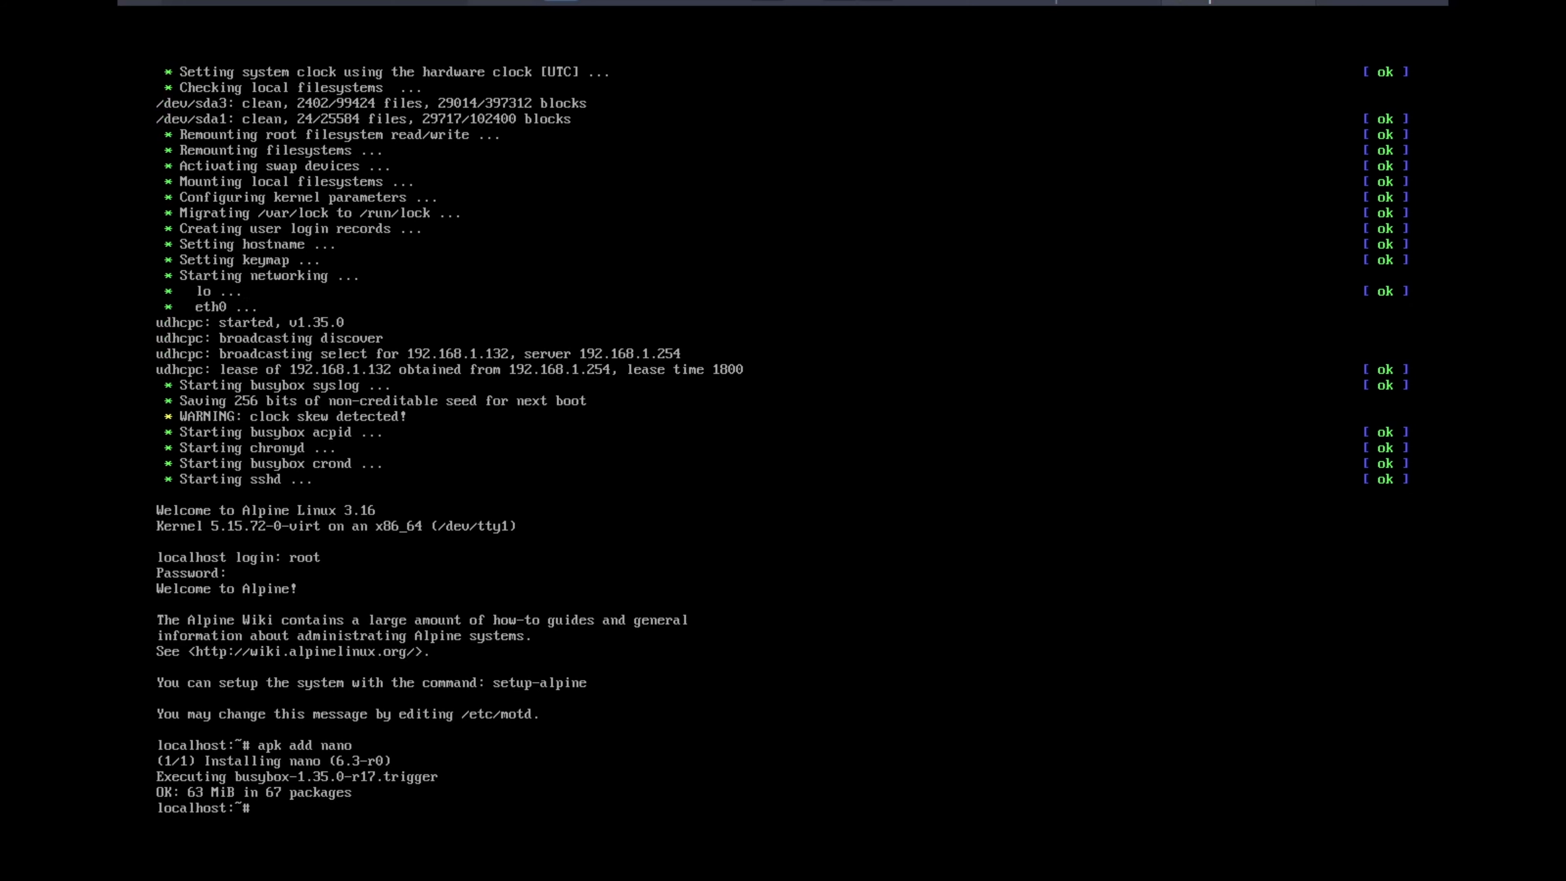
Leave full screen and release keyboard and mouse control from the virtual machine
{"action": "mouse_move", "coordinate": [949, 5]}
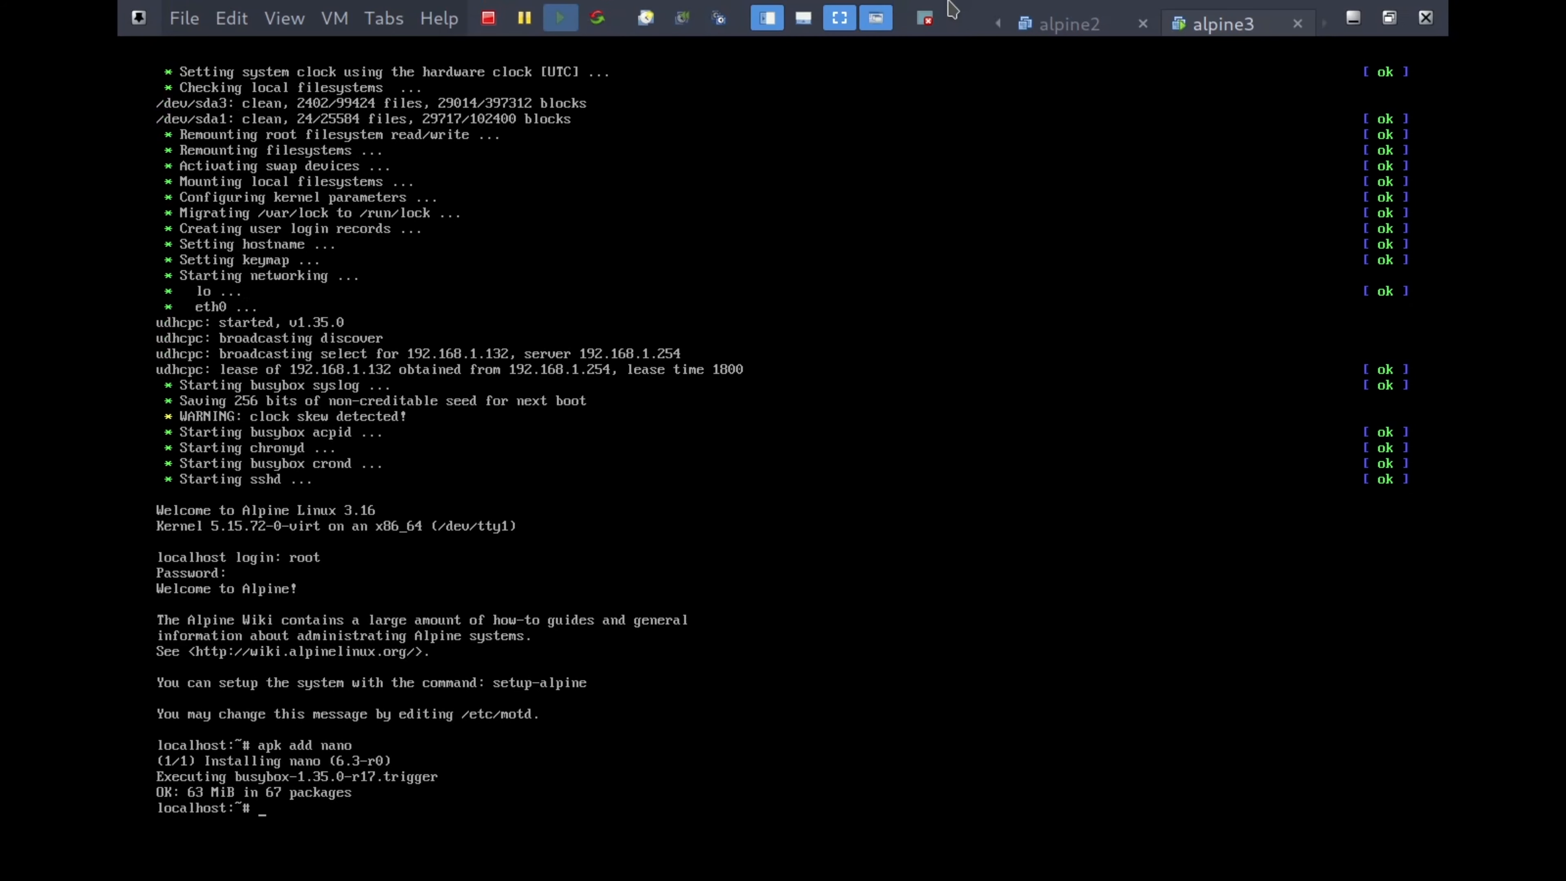
{"action": "left_click", "coordinate": [875, 17]}
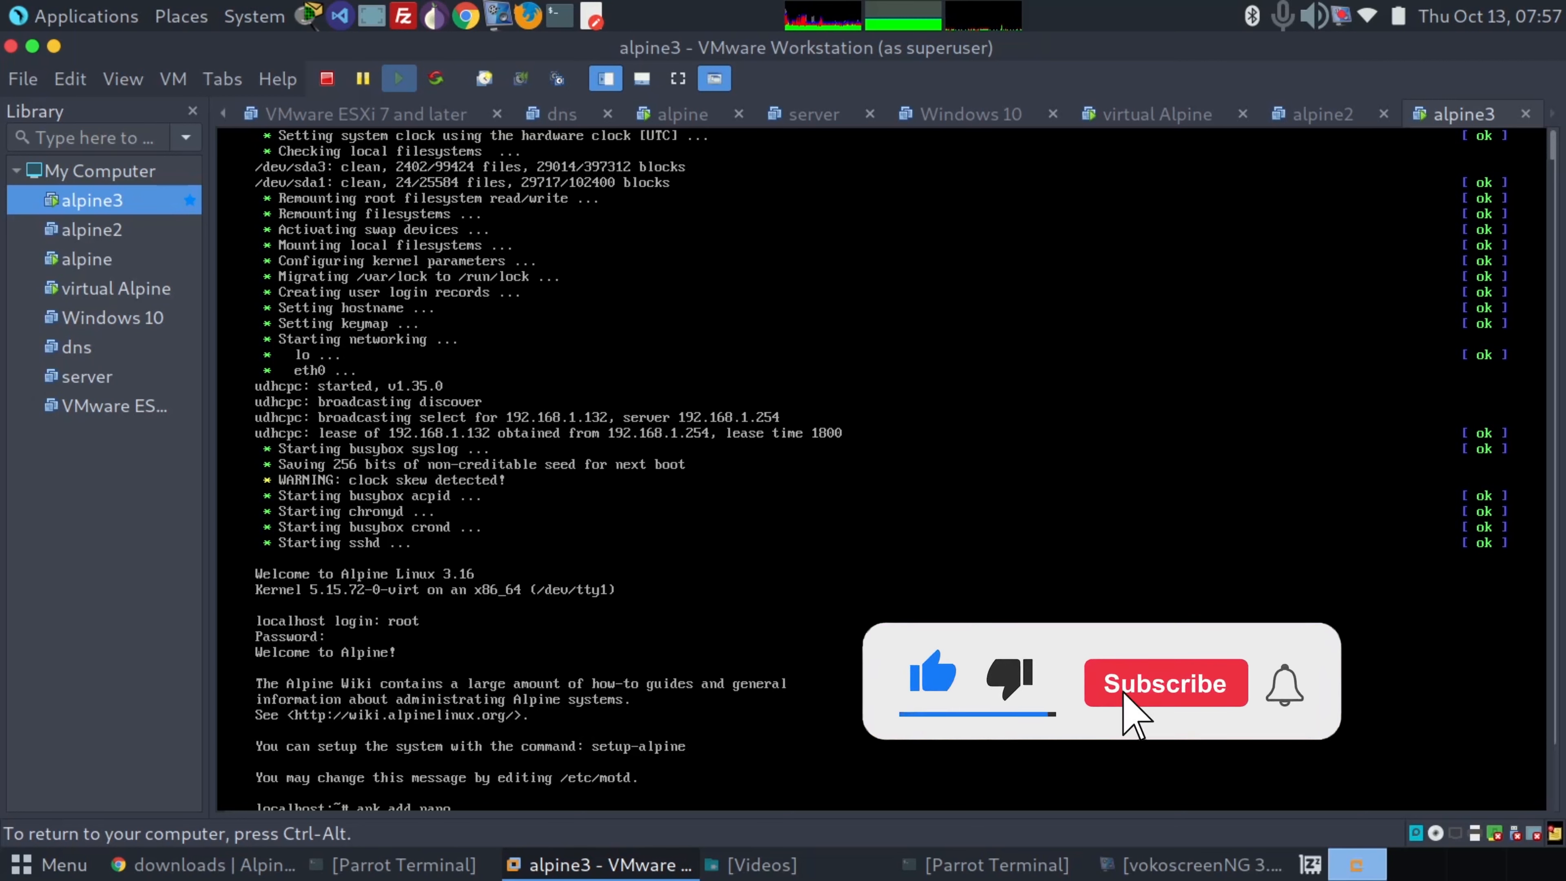
{"action": "key", "text": "ctrl+alt"}
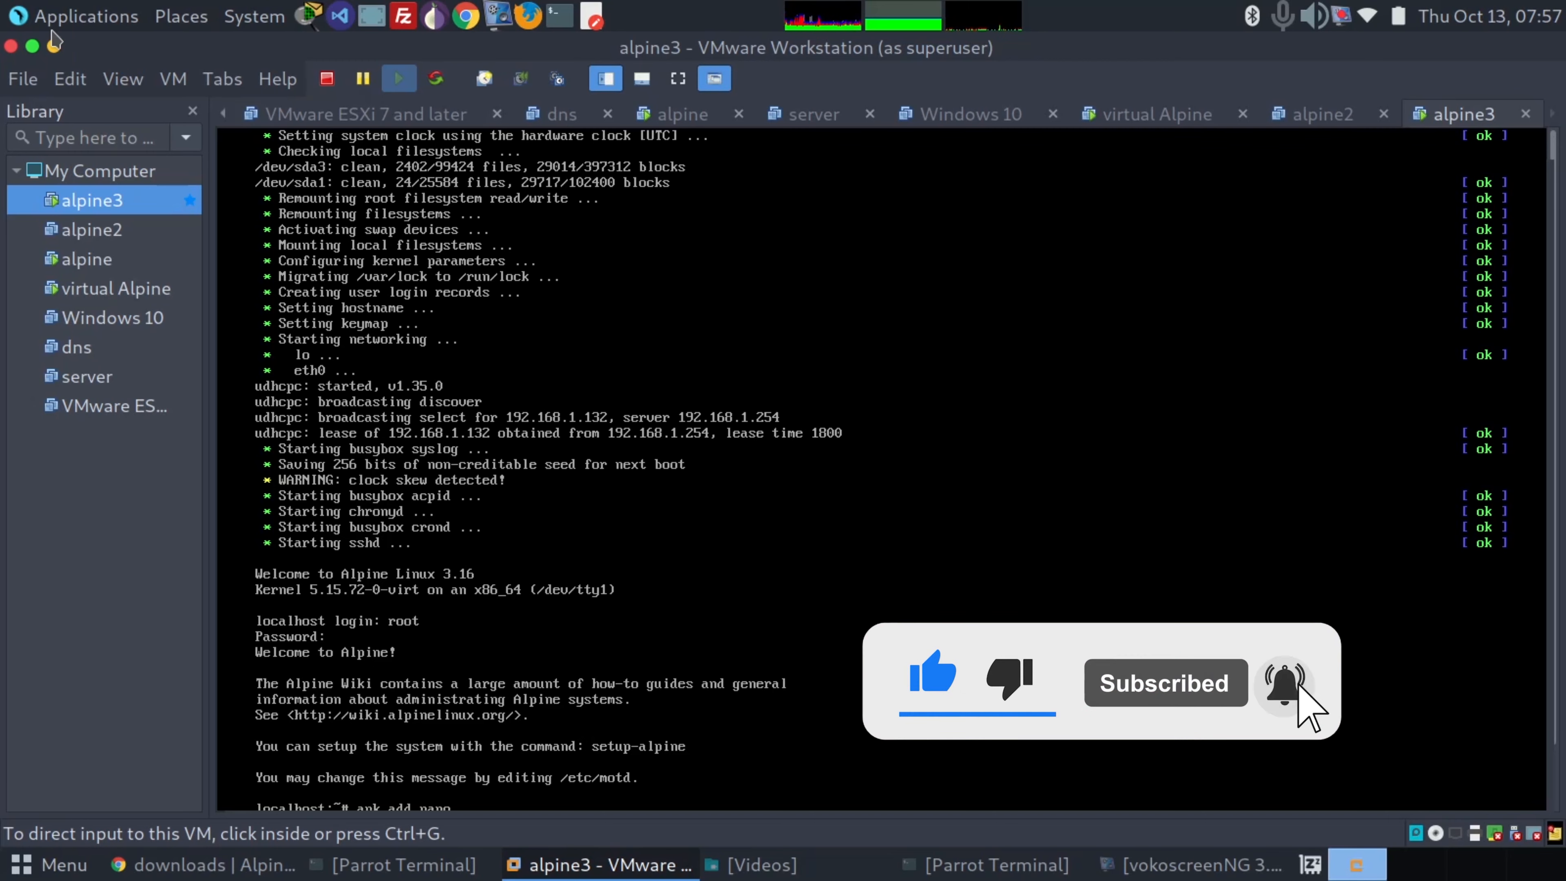